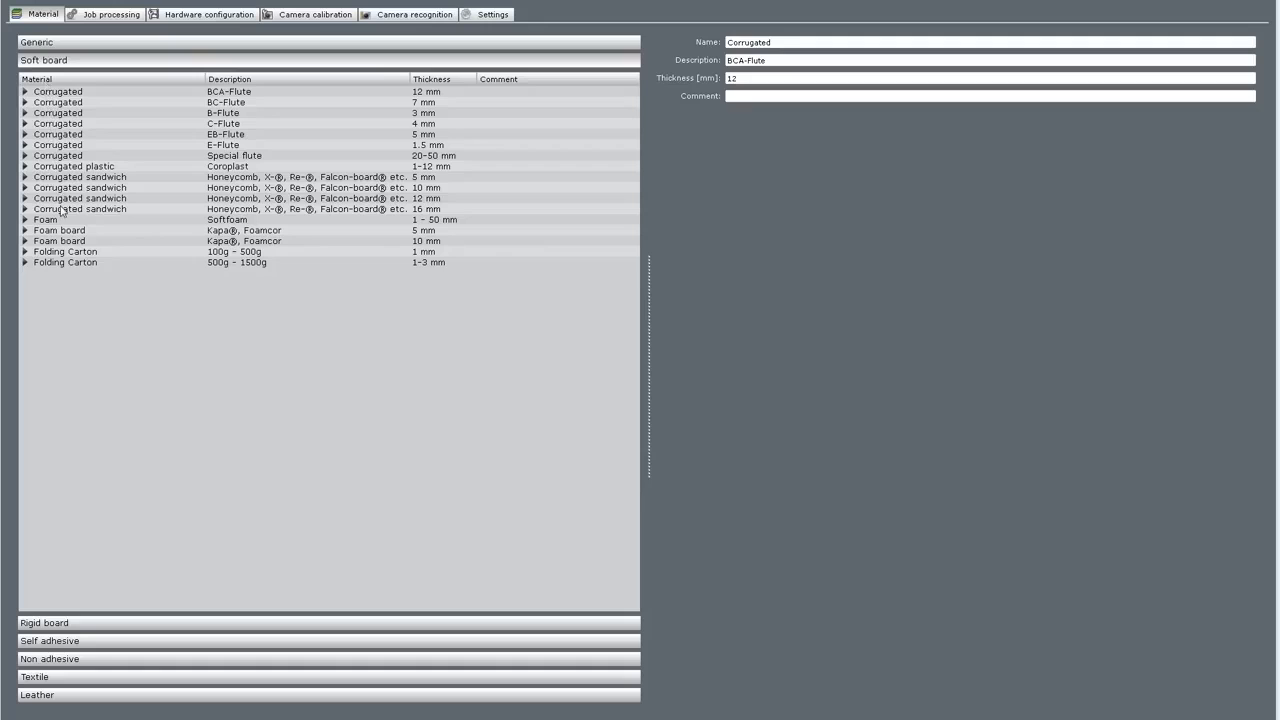
Browse the Rigid board, Self adhesive, Non adhesive and Textile material groups, ending on Textile.
{"action": "left_click", "coordinate": [50, 623]}
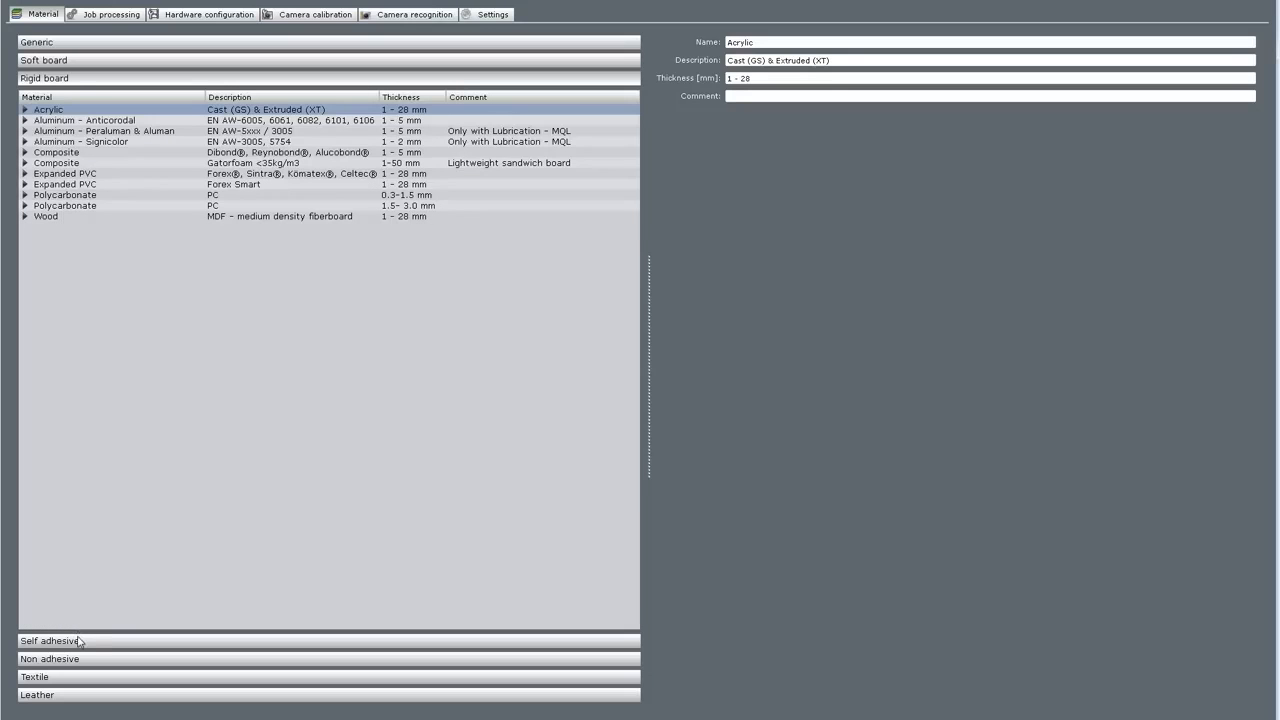
{"action": "left_click", "coordinate": [80, 643]}
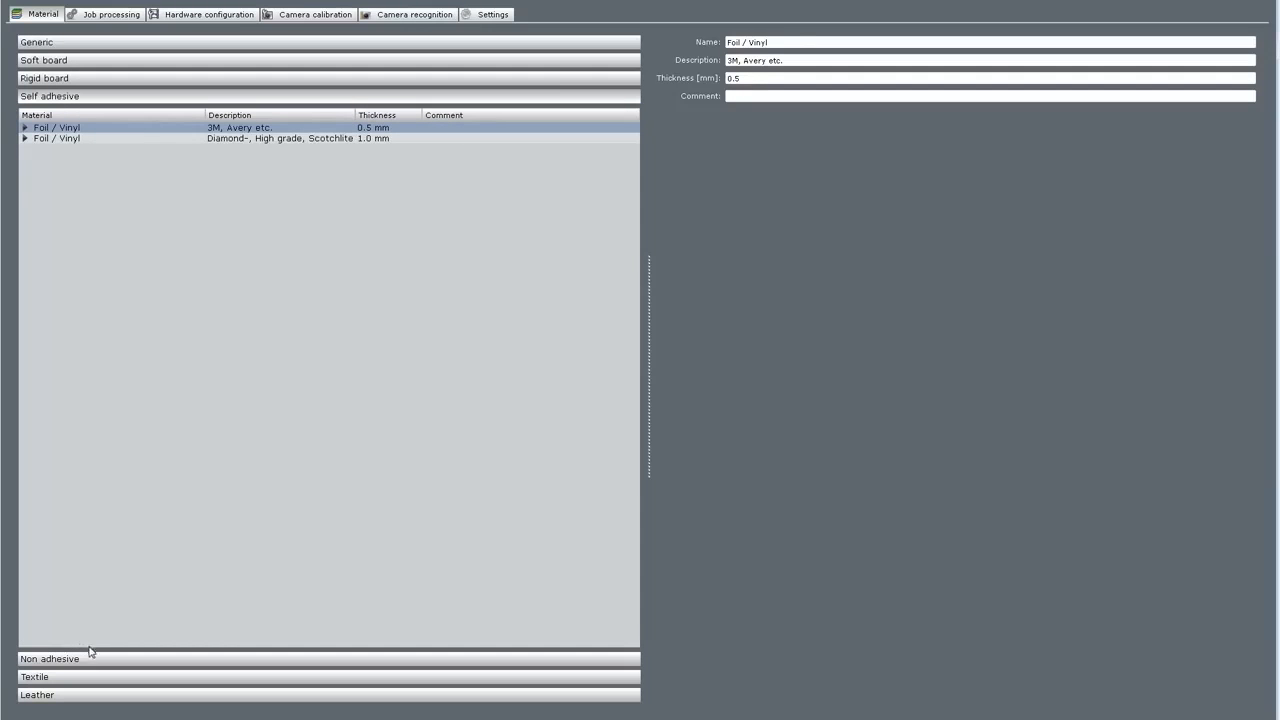
{"action": "left_click", "coordinate": [91, 662]}
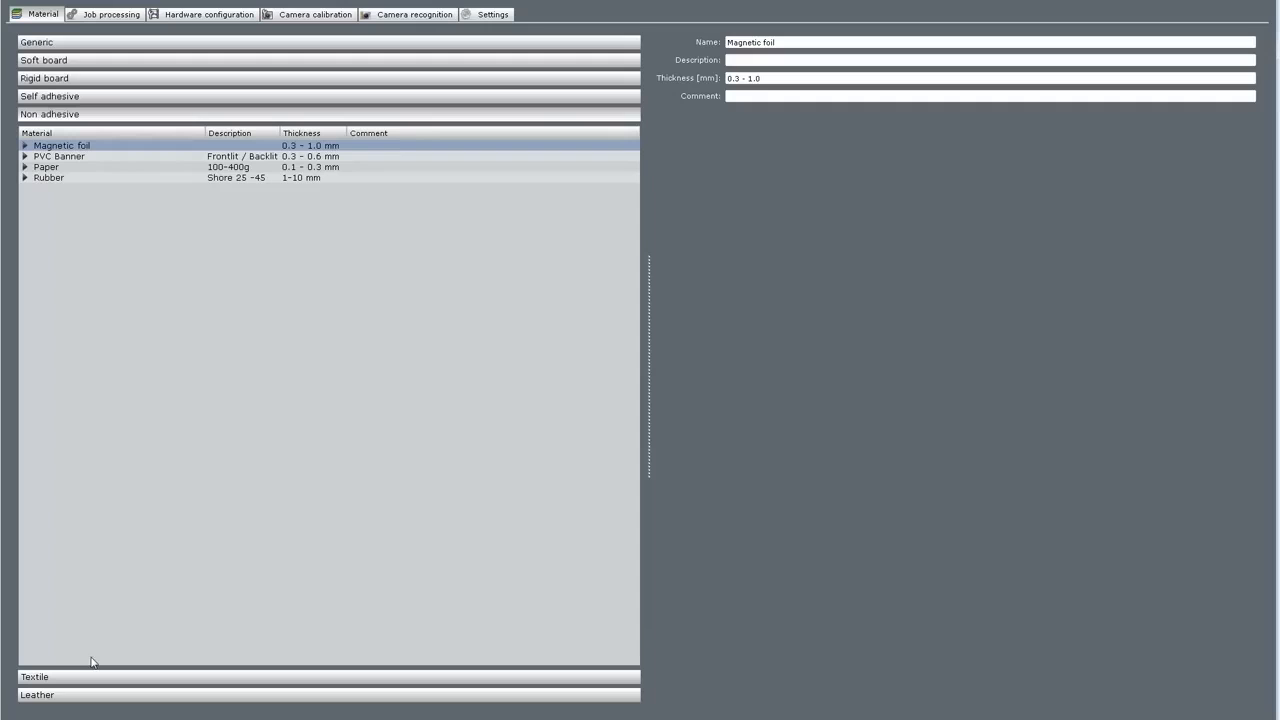
{"action": "left_click", "coordinate": [84, 679]}
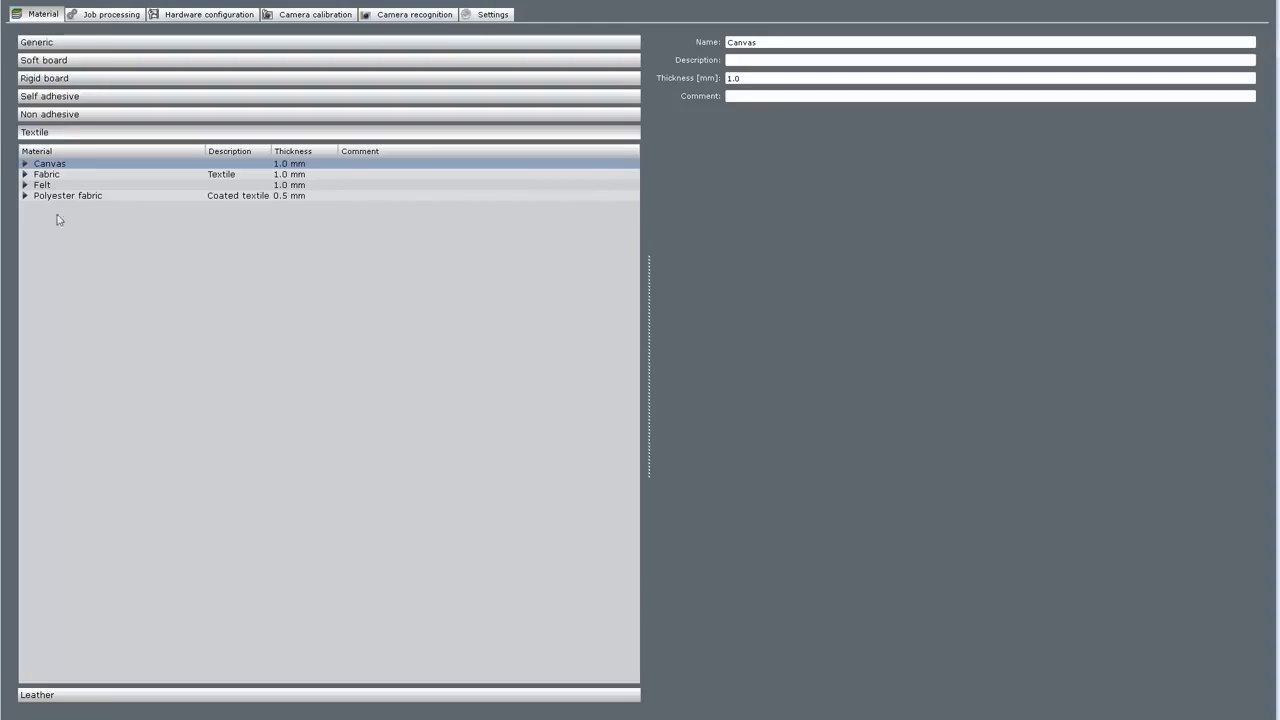
Show Soft board materials and expand E-Flute Corrugated down to Draw › quality › SDT.
{"action": "left_click", "coordinate": [58, 64]}
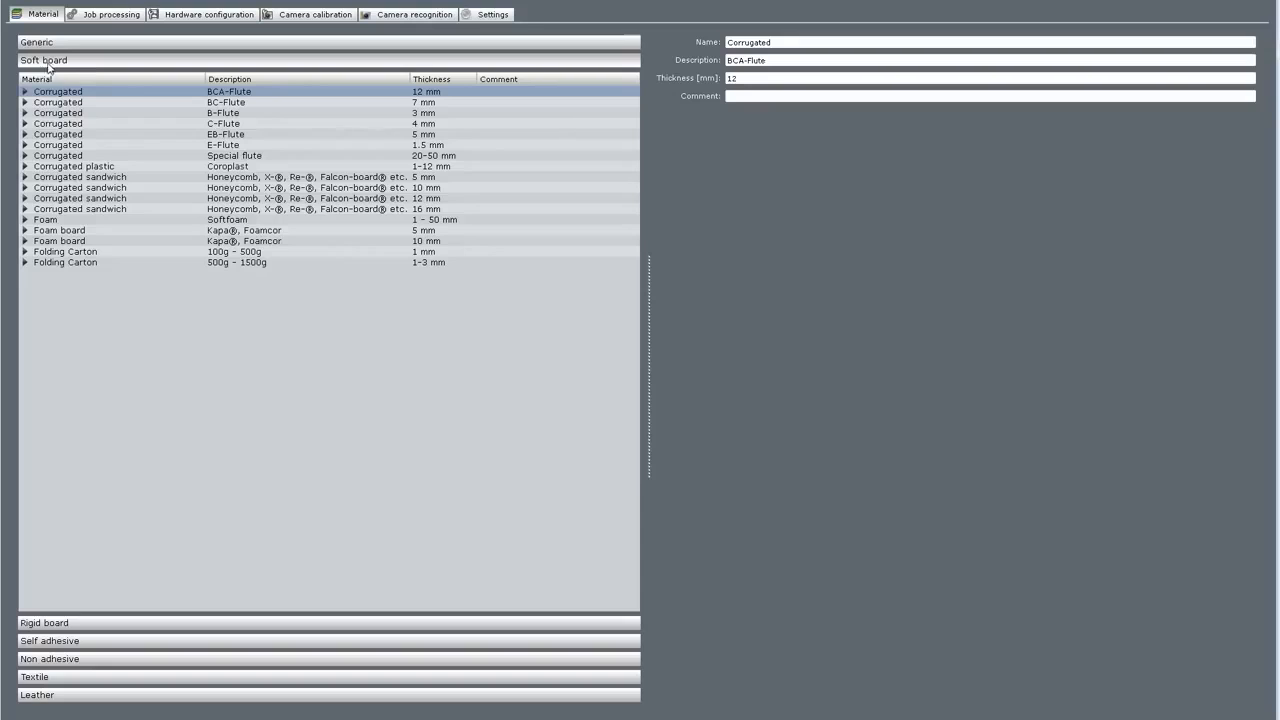
{"action": "left_click", "coordinate": [25, 145]}
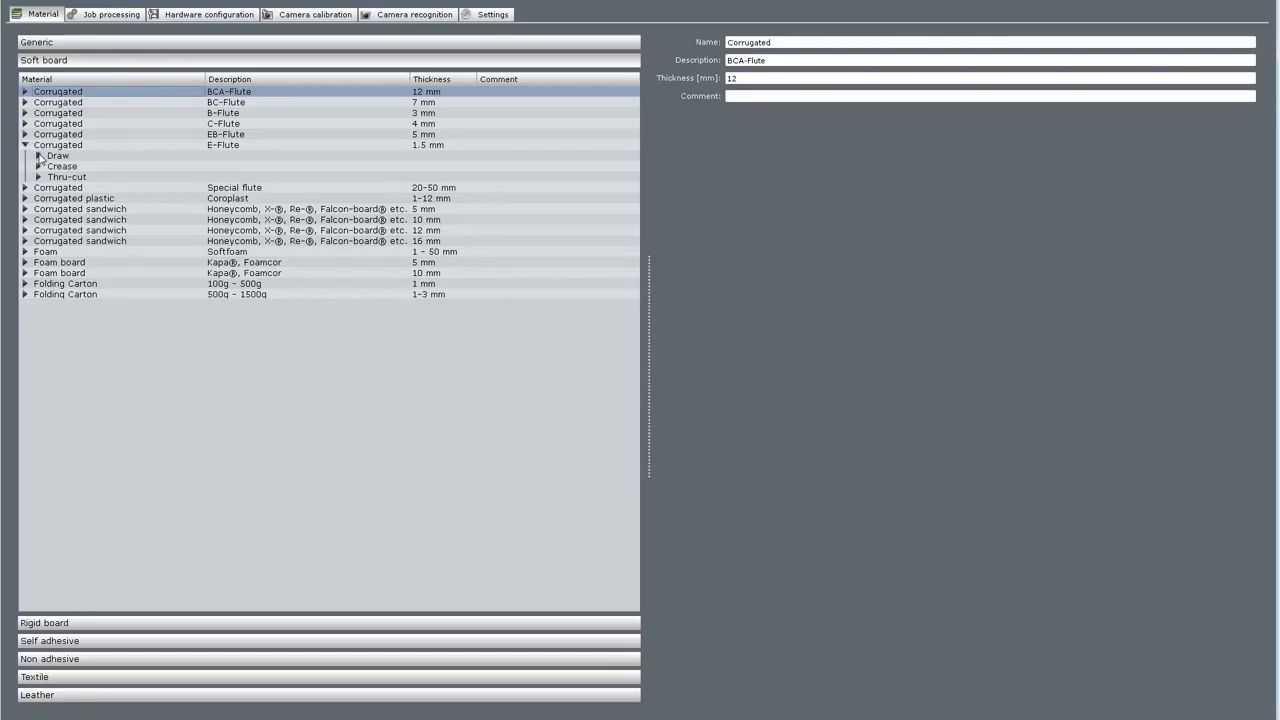
{"action": "left_click", "coordinate": [38, 156]}
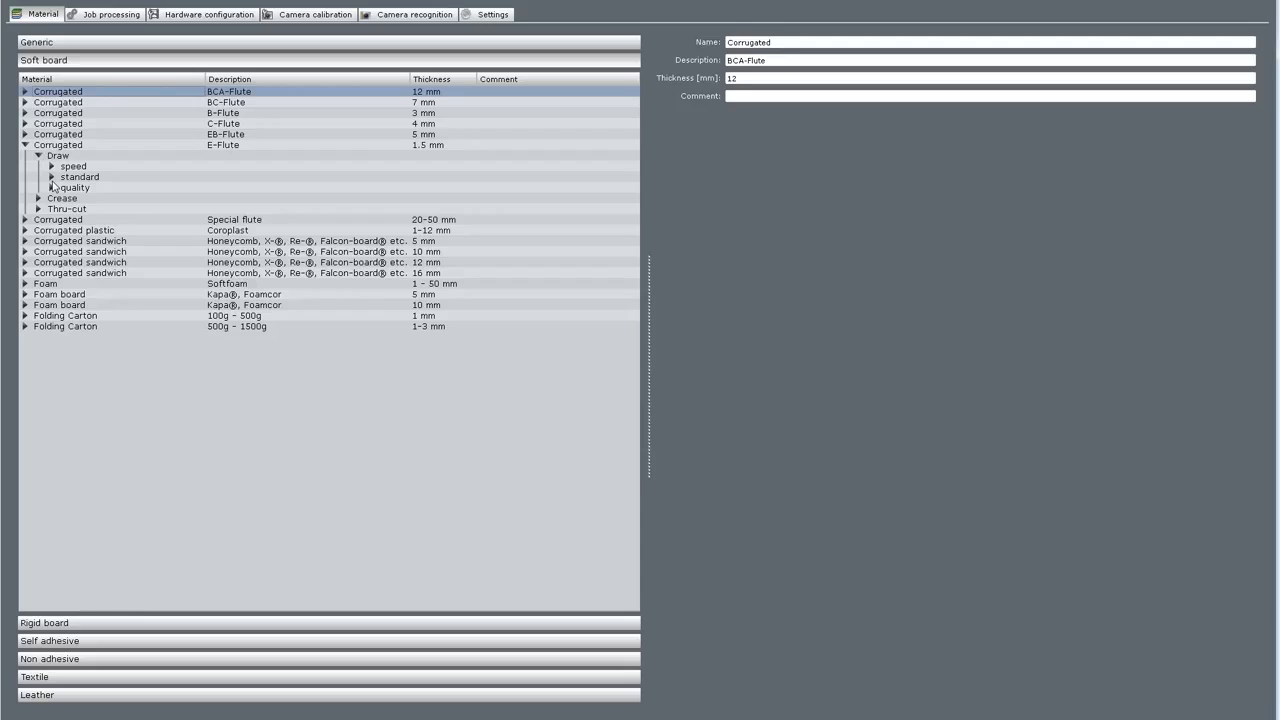
{"action": "left_click", "coordinate": [52, 187]}
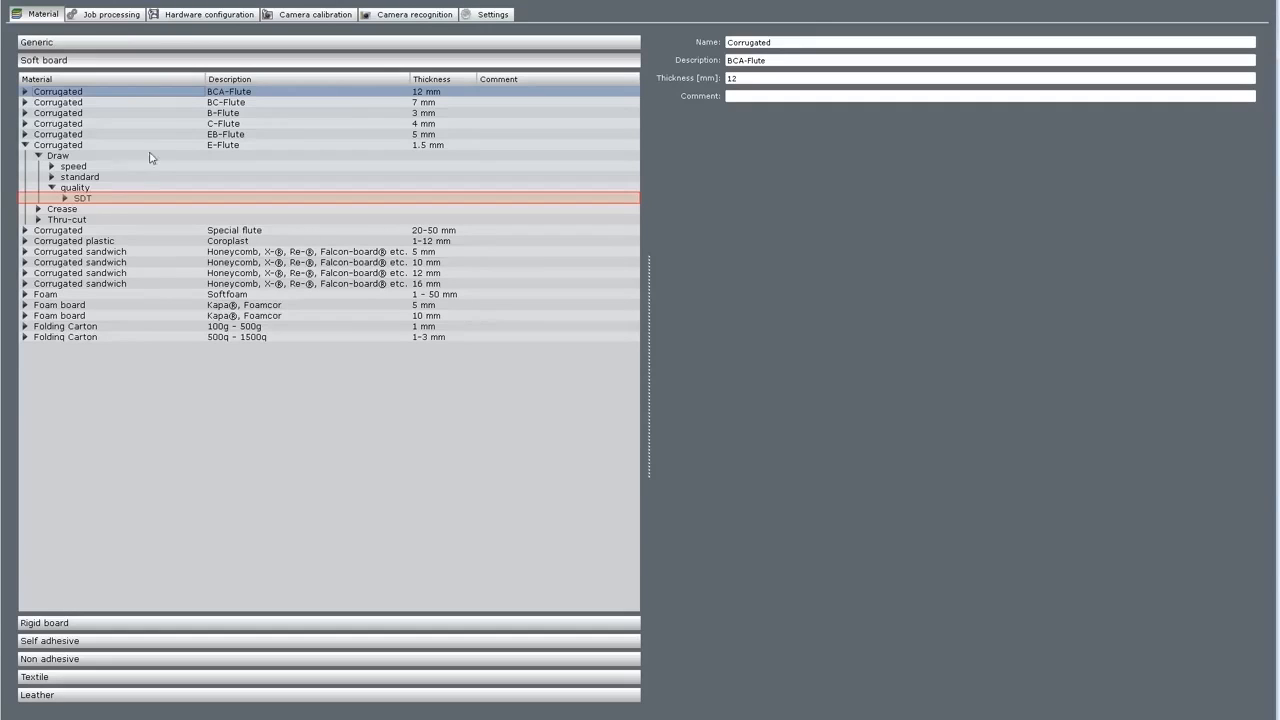
Raise the UDT tool quantity from 0 to 1 in hardware configuration, then return to the Material list.
{"action": "left_click", "coordinate": [195, 17]}
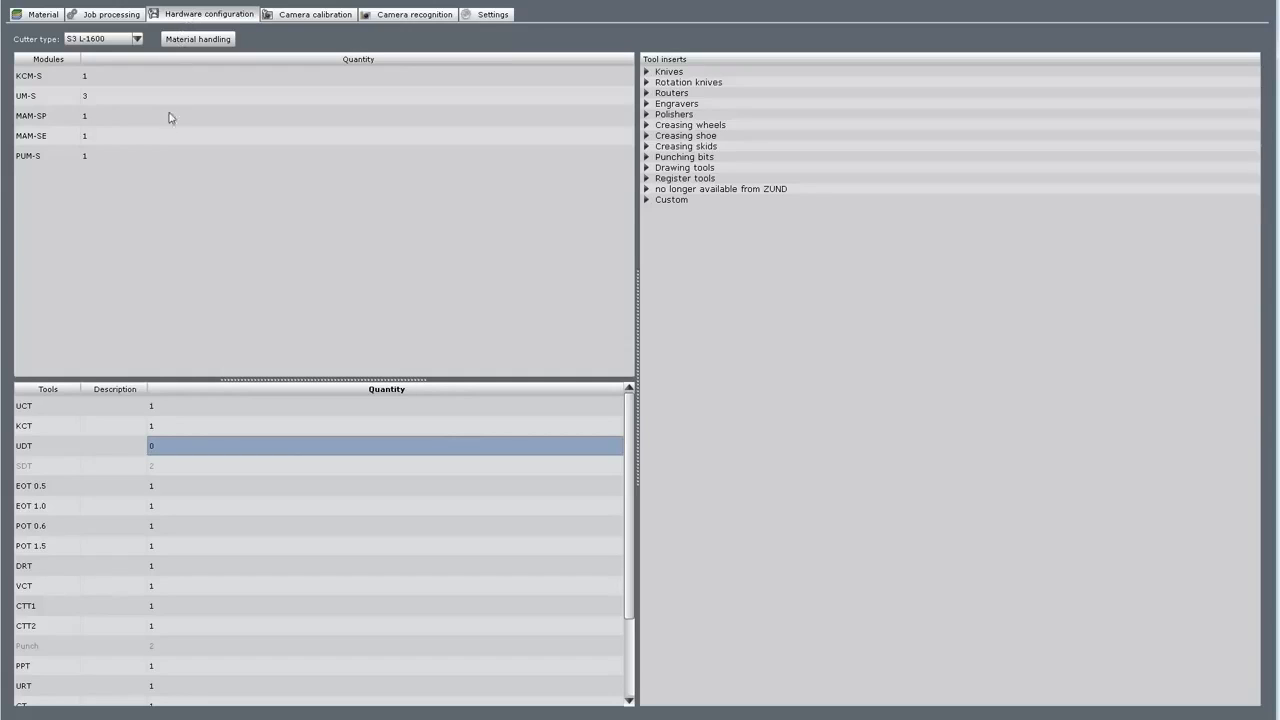
{"action": "left_click", "coordinate": [147, 450]}
{"action": "left_click", "coordinate": [44, 15]}
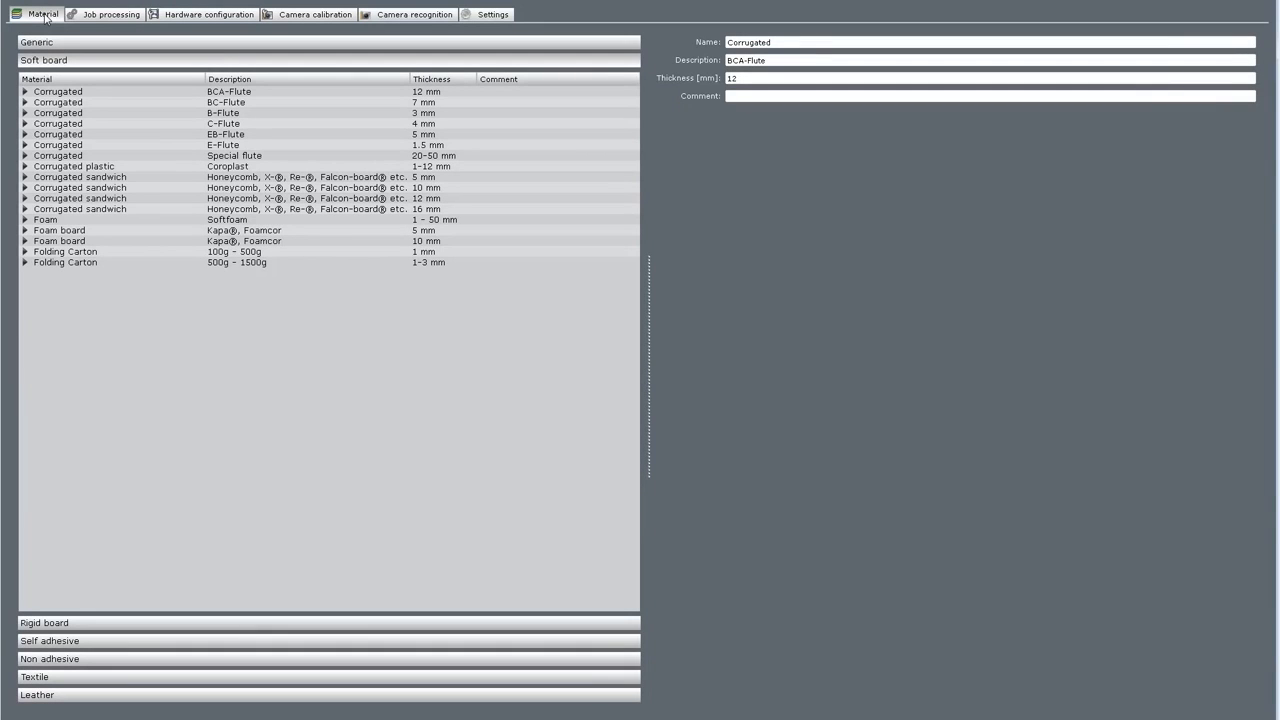
Expand E-Flute Corrugated's Draw quality setting to check it now lists UDT and SDT.
{"action": "left_click", "coordinate": [26, 145]}
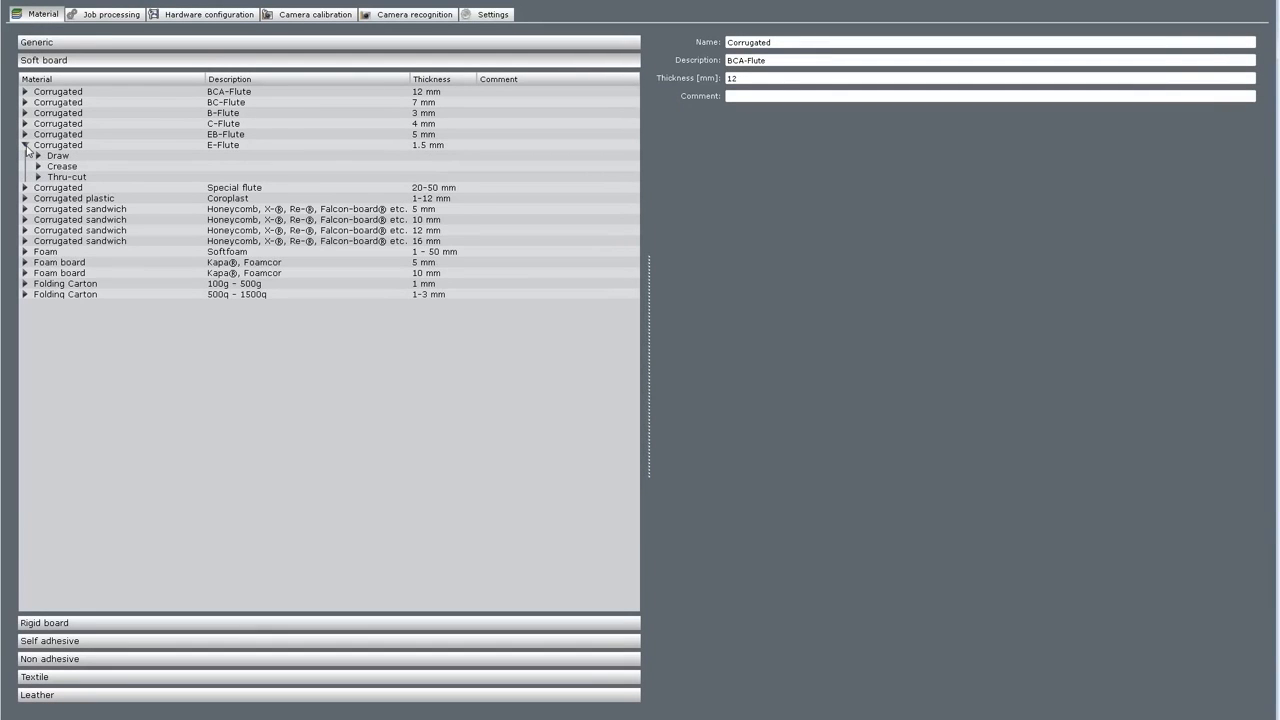
{"action": "left_click", "coordinate": [38, 156]}
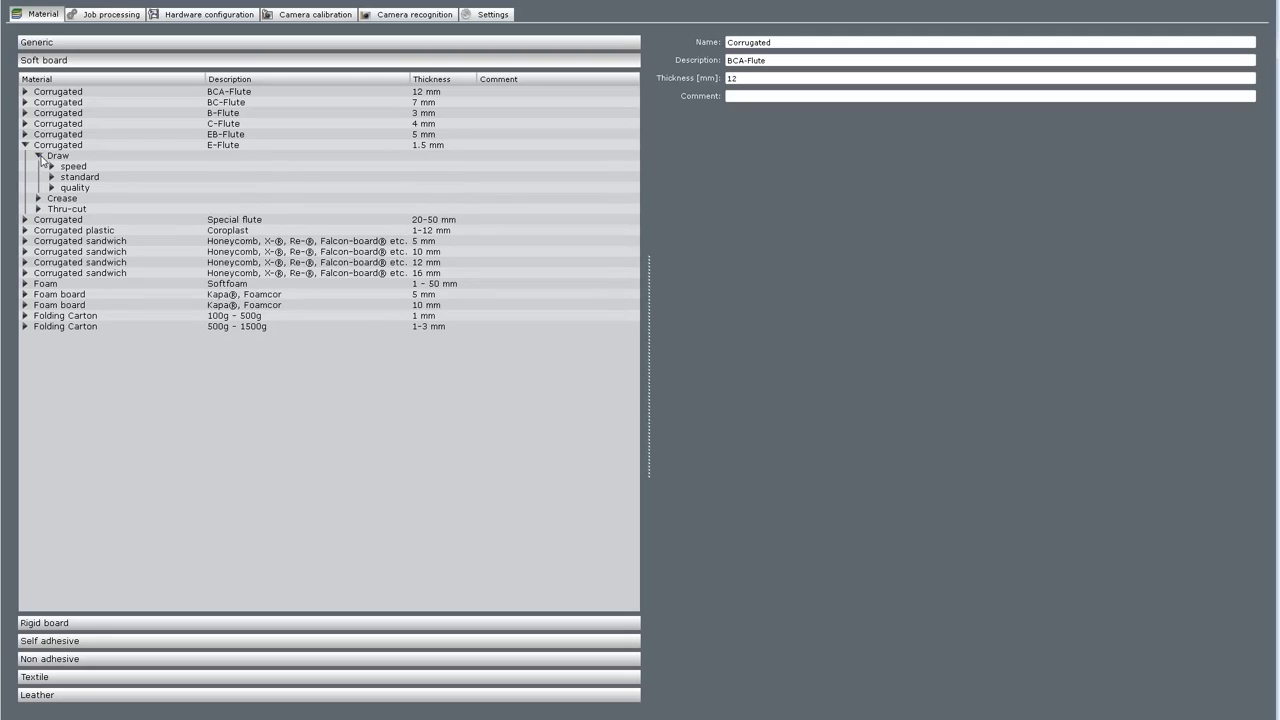
{"action": "left_click", "coordinate": [52, 188]}
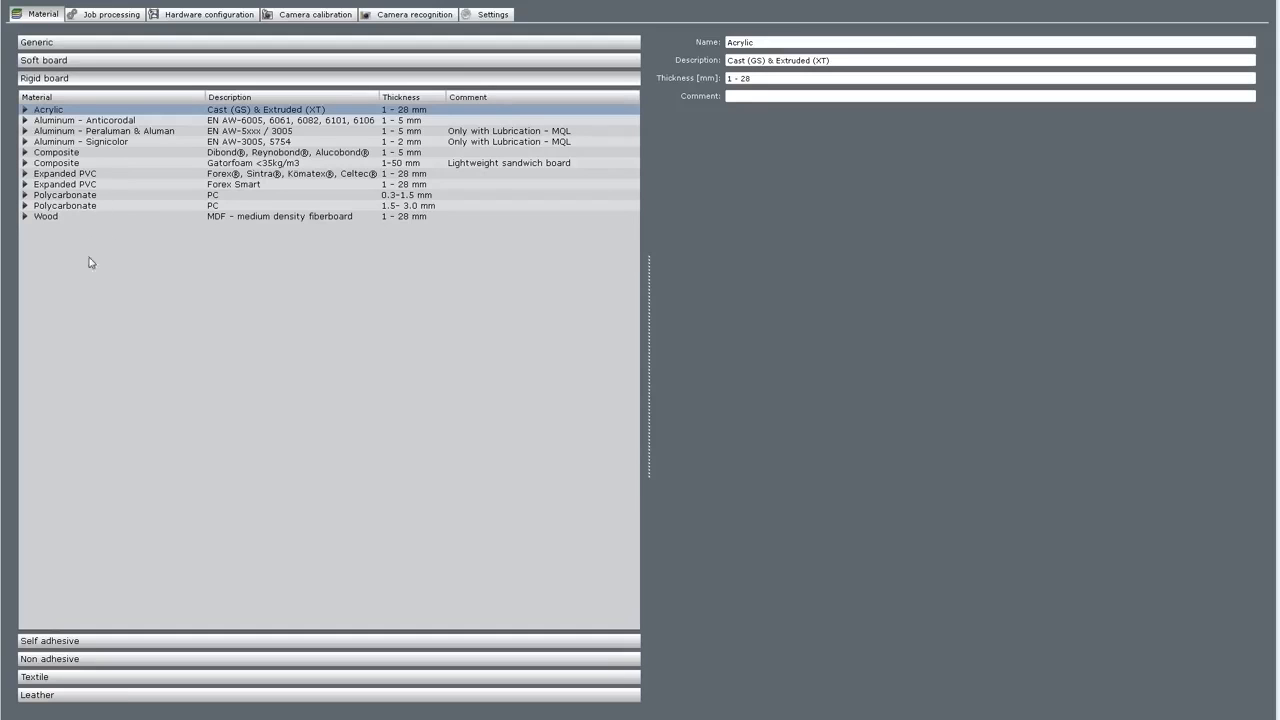
Create Felt in the Textile list with description 'Textile' and thickness 1.0 mm.
{"action": "left_click", "coordinate": [77, 679]}
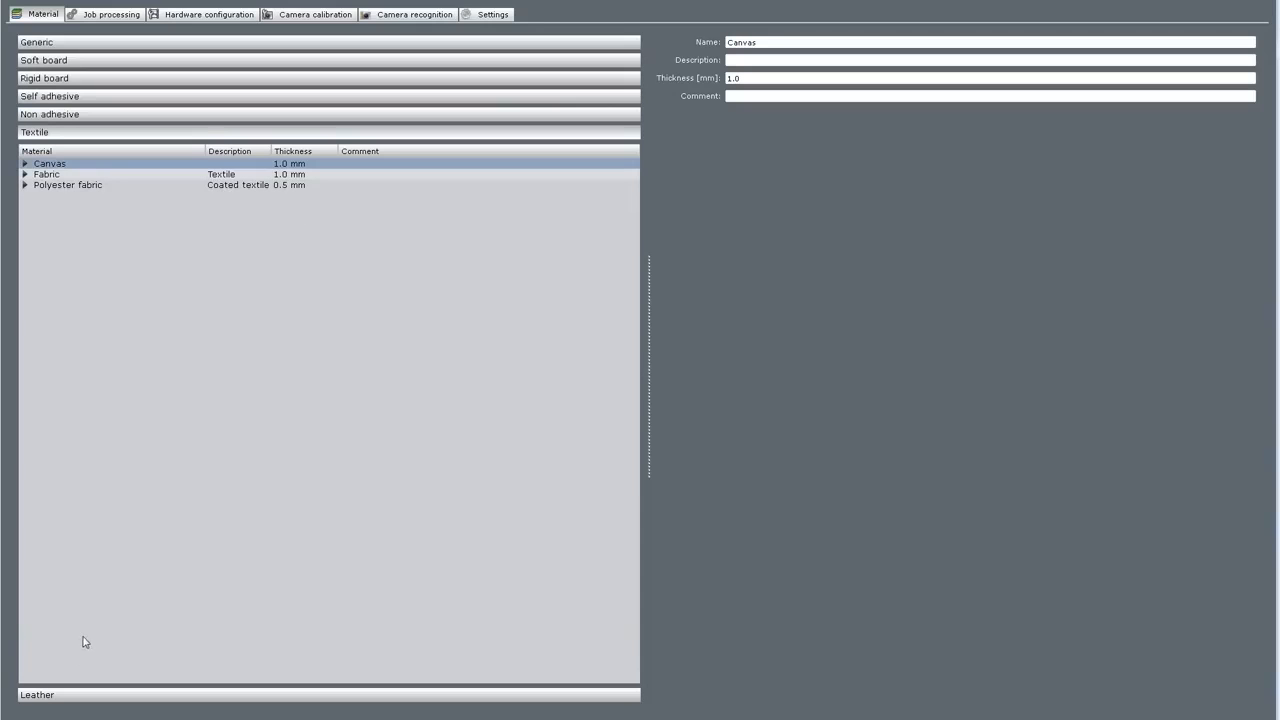
{"action": "right_click", "coordinate": [90, 264]}
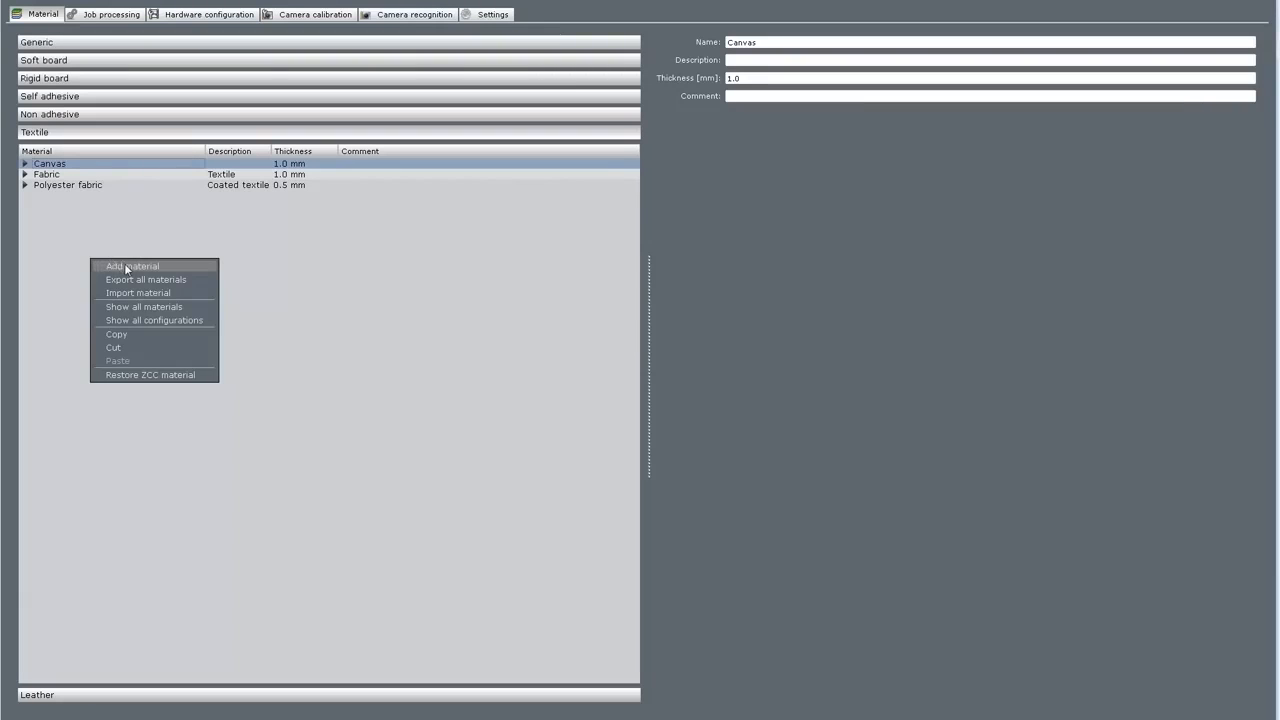
{"action": "left_click", "coordinate": [128, 267]}
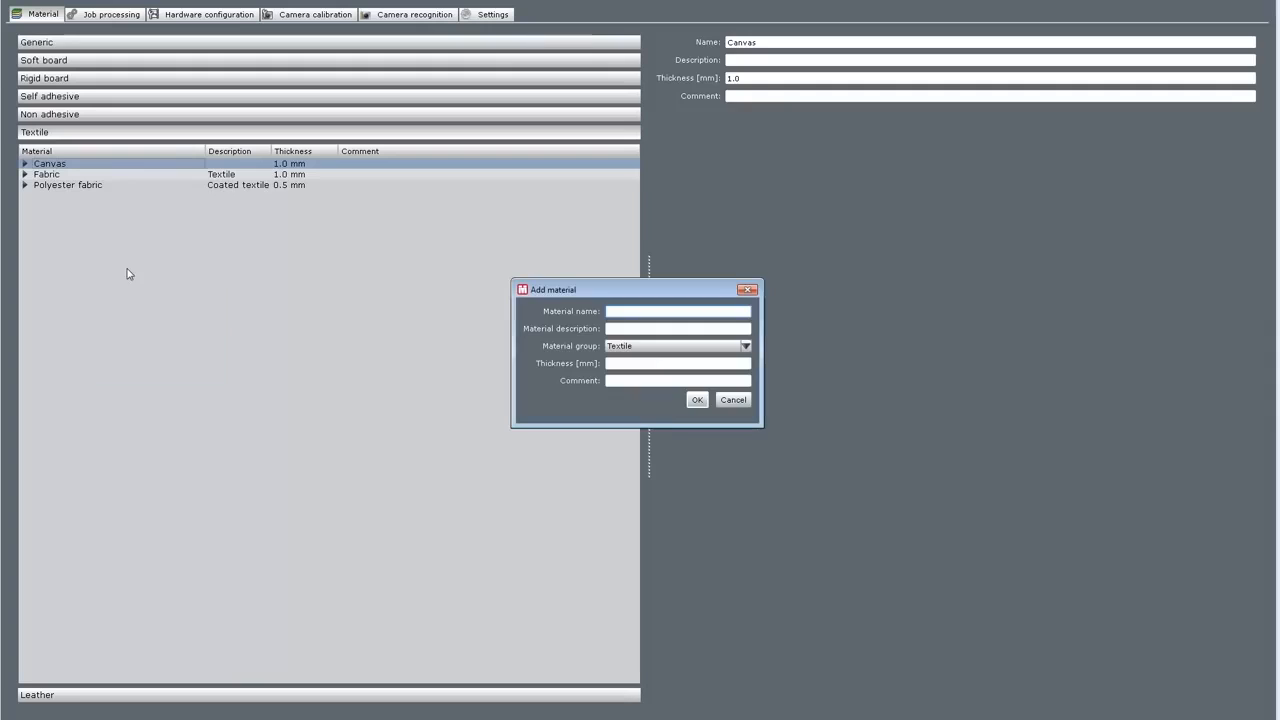
{"action": "type", "text": "Felt"}
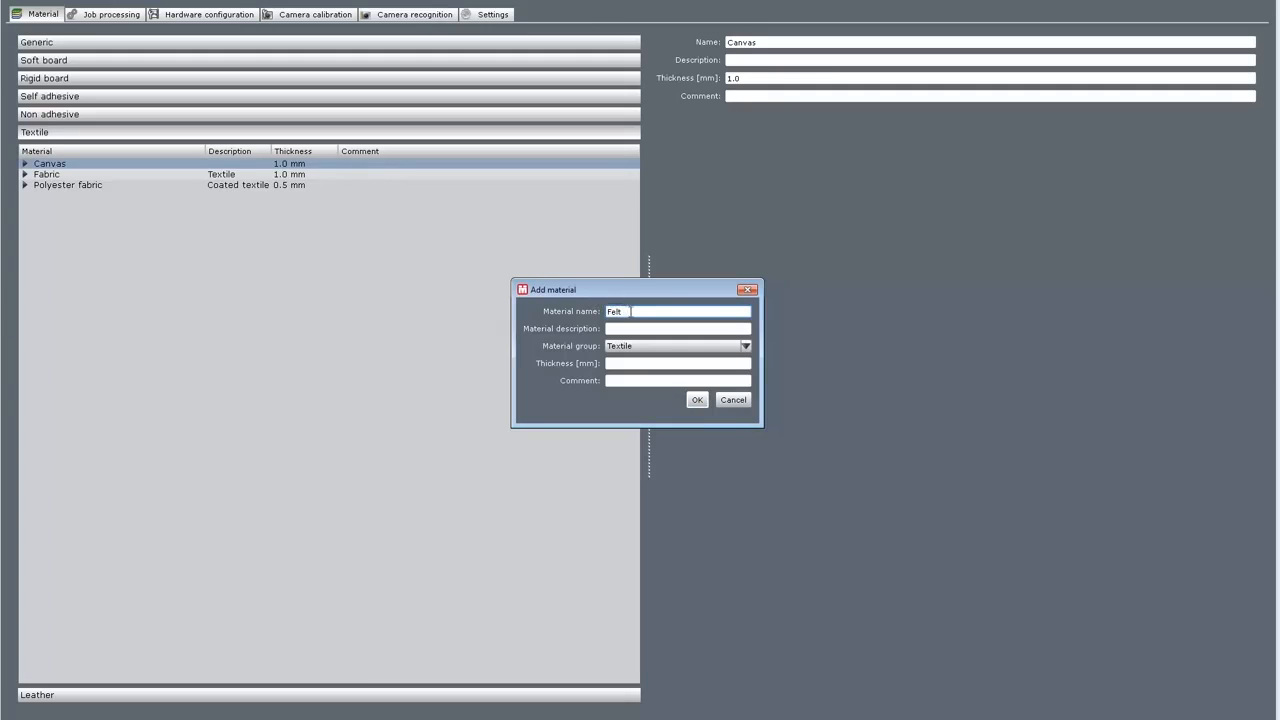
{"action": "left_click", "coordinate": [642, 329]}
{"action": "type", "text": "Textile"}
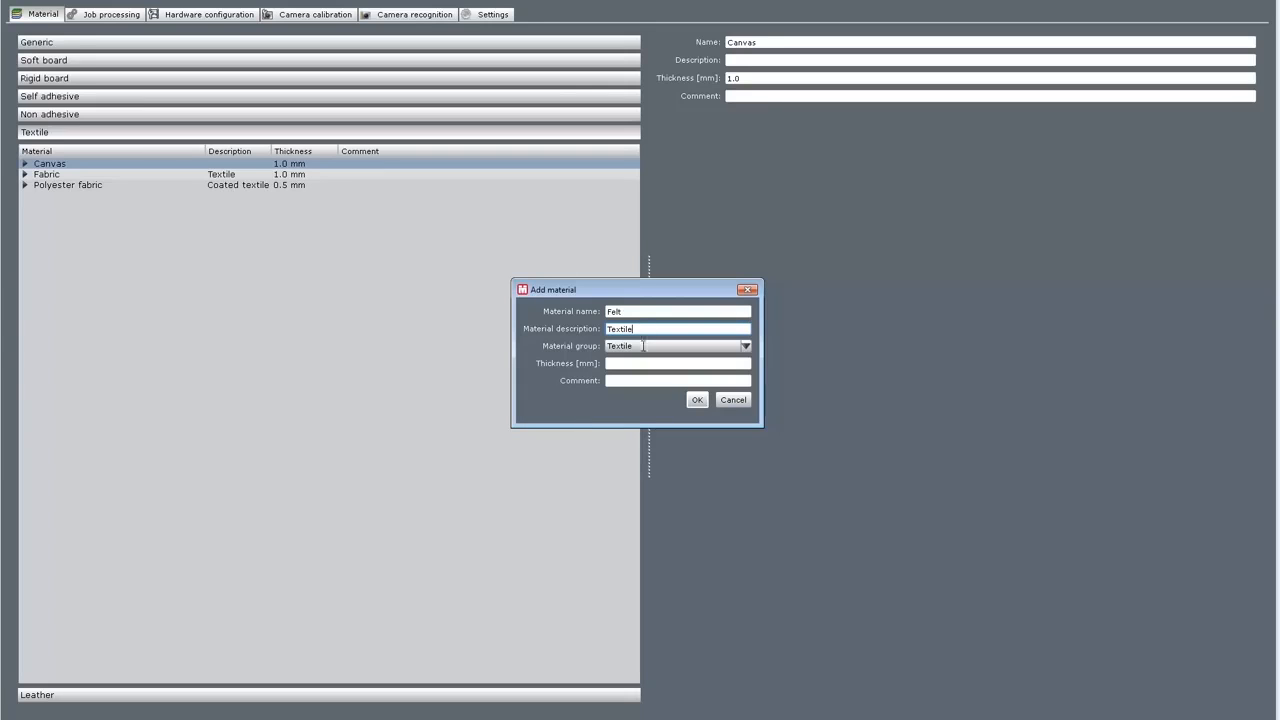
{"action": "left_click", "coordinate": [642, 365]}
{"action": "type", "text": "1.0"}
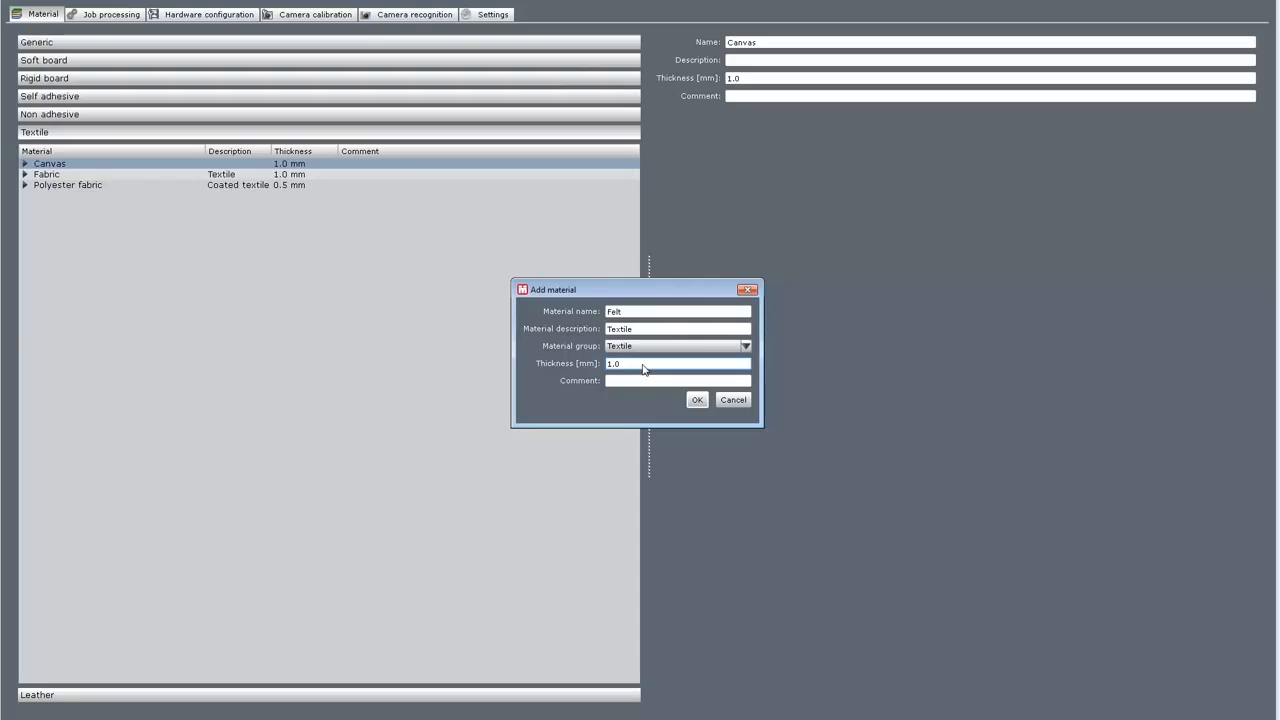
{"action": "left_click", "coordinate": [697, 400]}
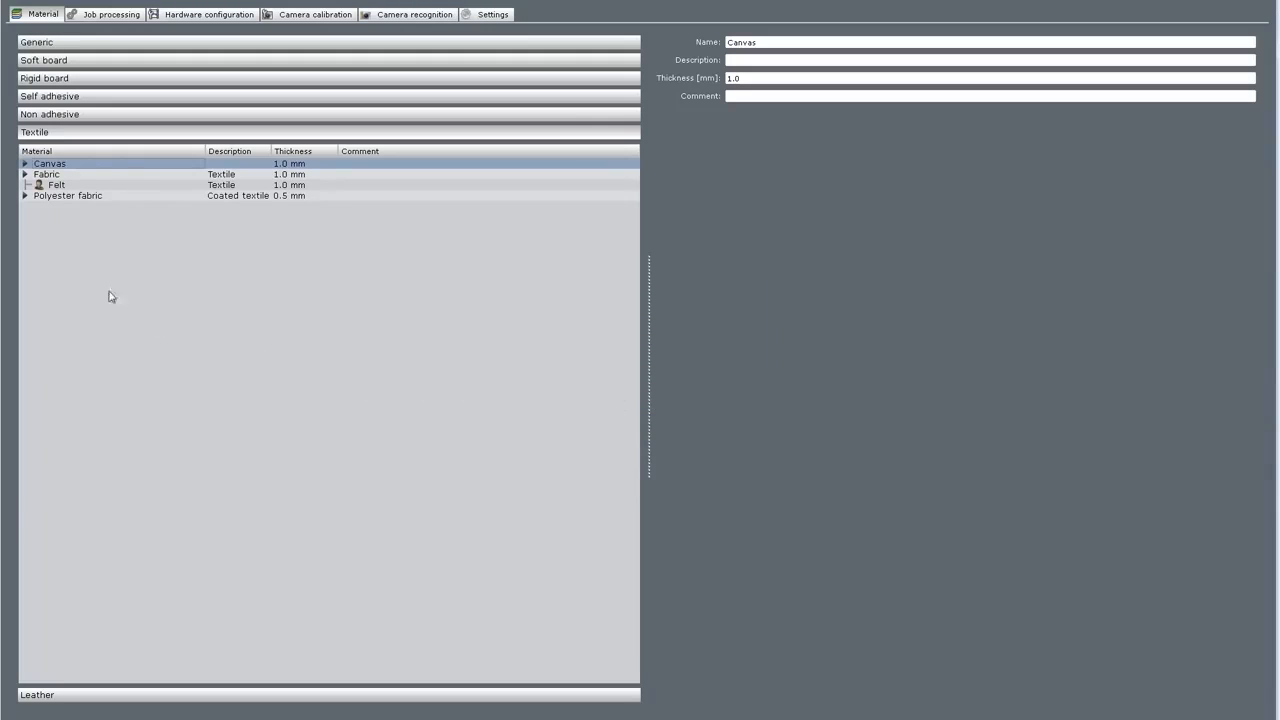
Add a Thru-cut method to Felt and select its speed setting.
{"action": "right_click", "coordinate": [55, 187]}
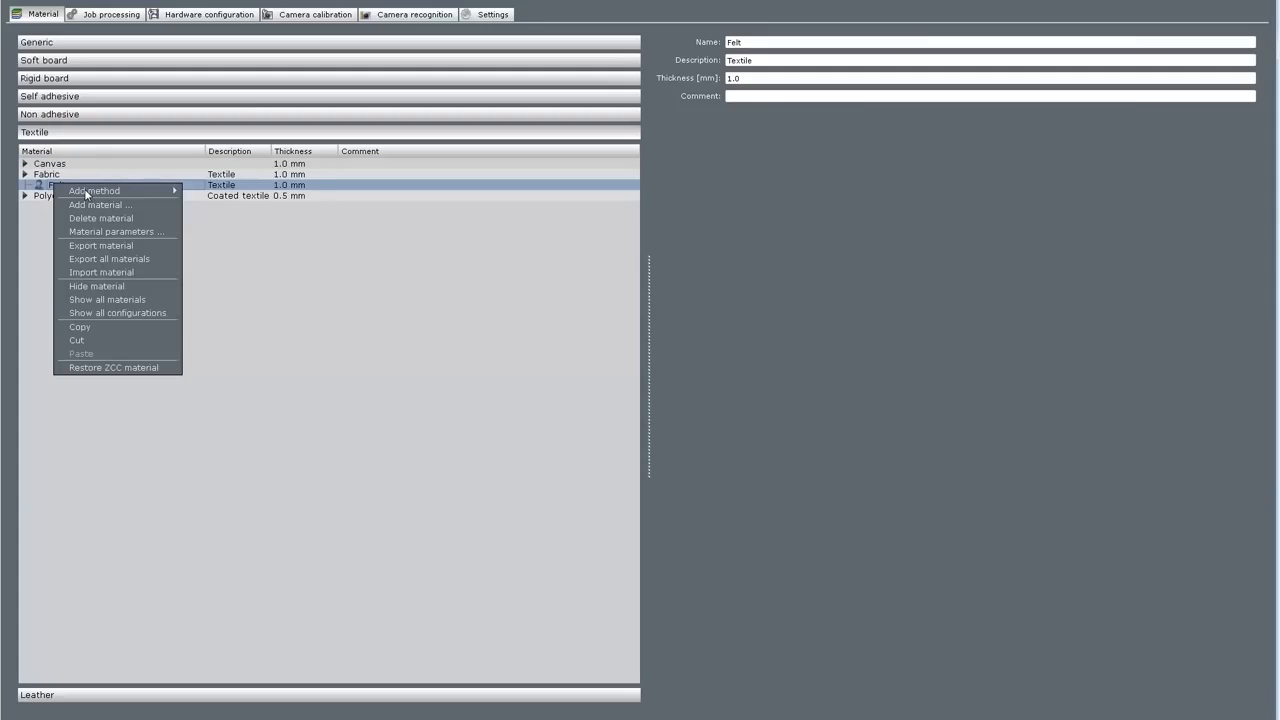
{"action": "mouse_move", "coordinate": [86, 191]}
{"action": "left_click", "coordinate": [226, 318]}
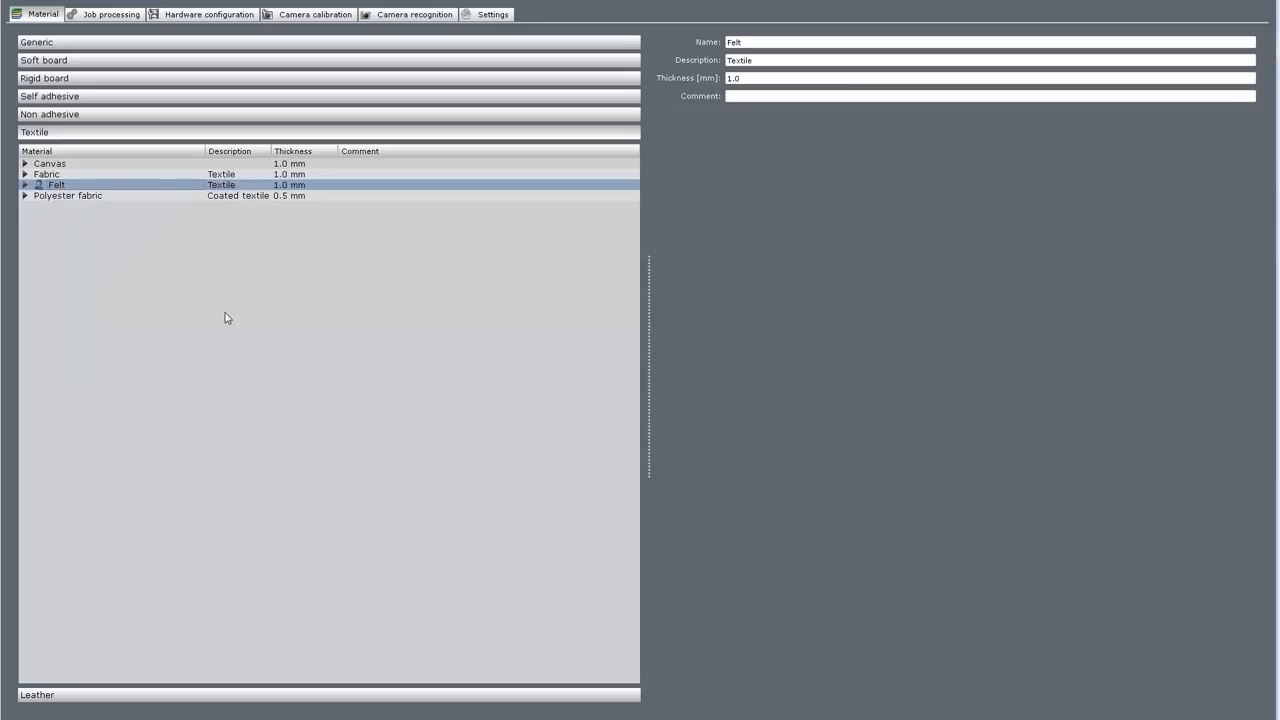
{"action": "left_click", "coordinate": [25, 185]}
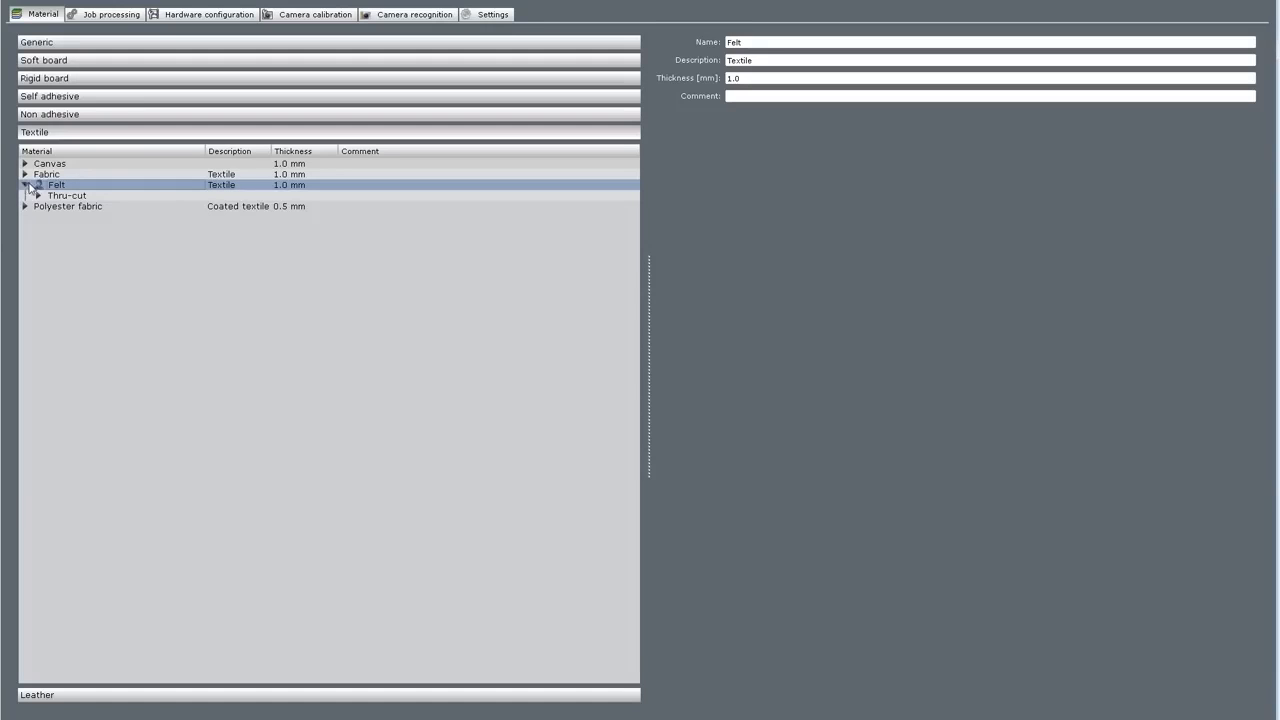
{"action": "left_click", "coordinate": [38, 195]}
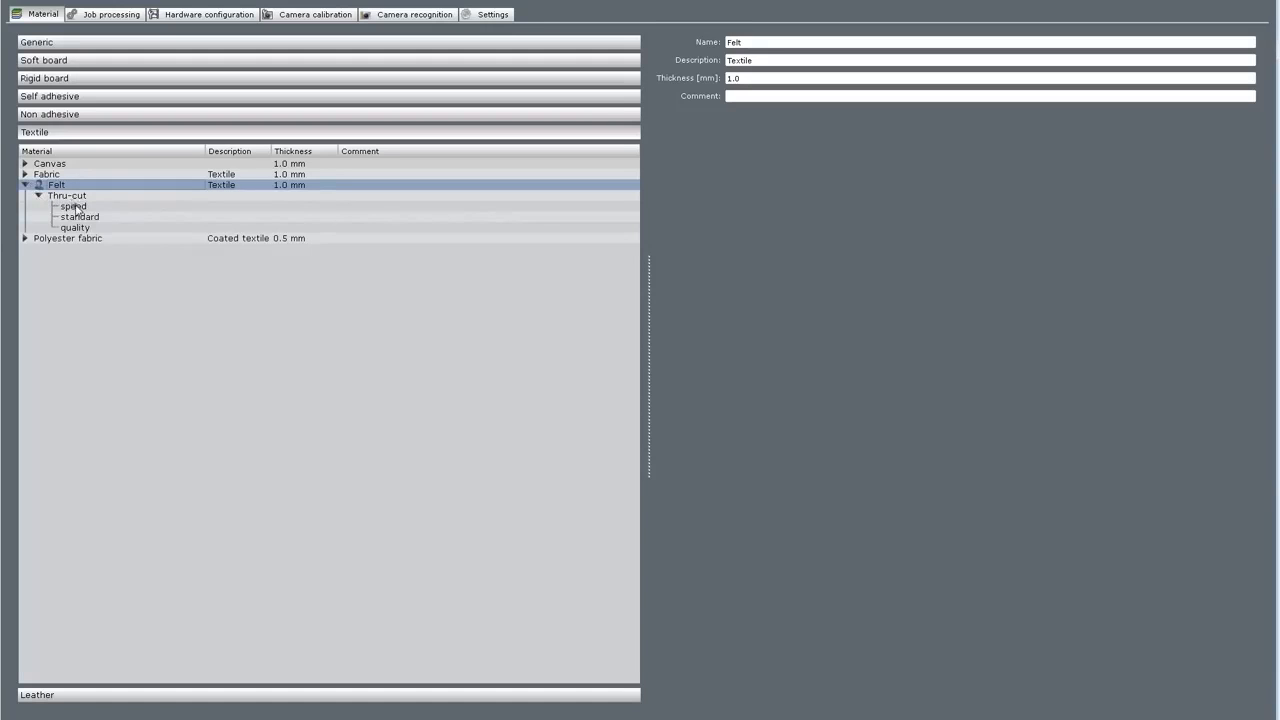
{"action": "left_click", "coordinate": [76, 207]}
Add the EOT 1.0, DRT and WKT tools to Felt's Thru-cut speed setting.
{"action": "right_click", "coordinate": [76, 207]}
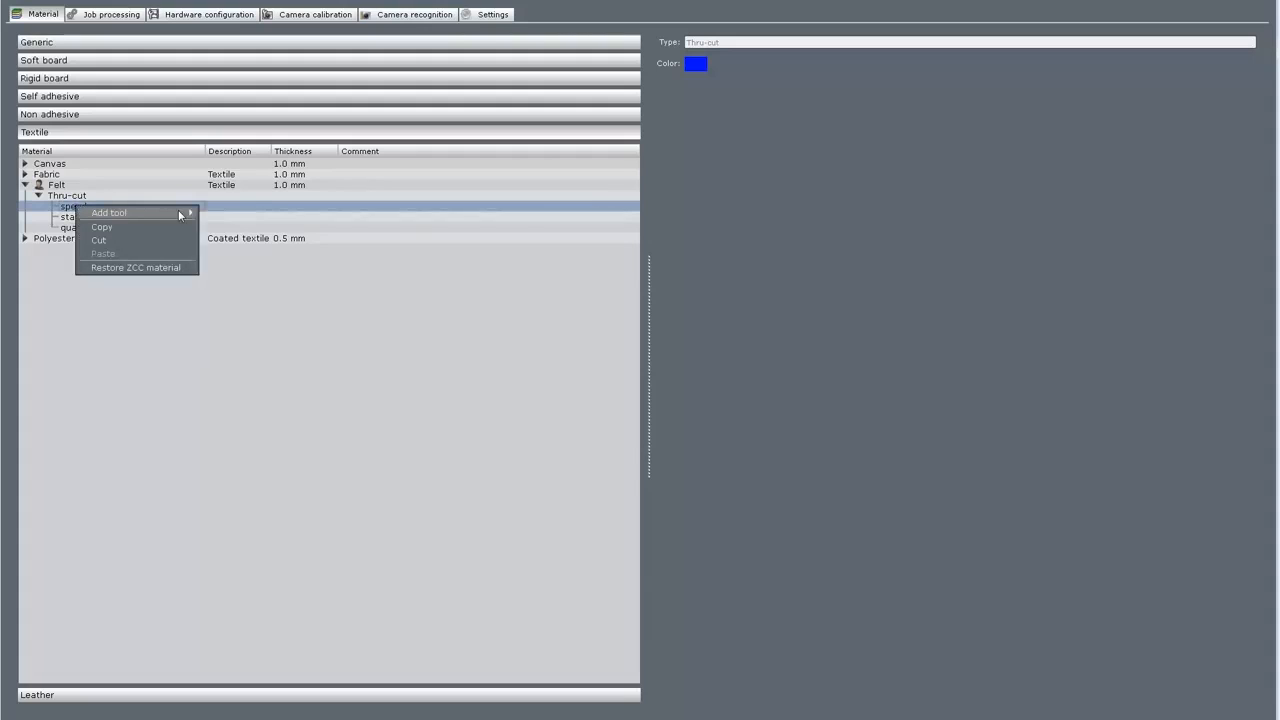
{"action": "mouse_move", "coordinate": [182, 213]}
{"action": "left_click", "coordinate": [246, 260]}
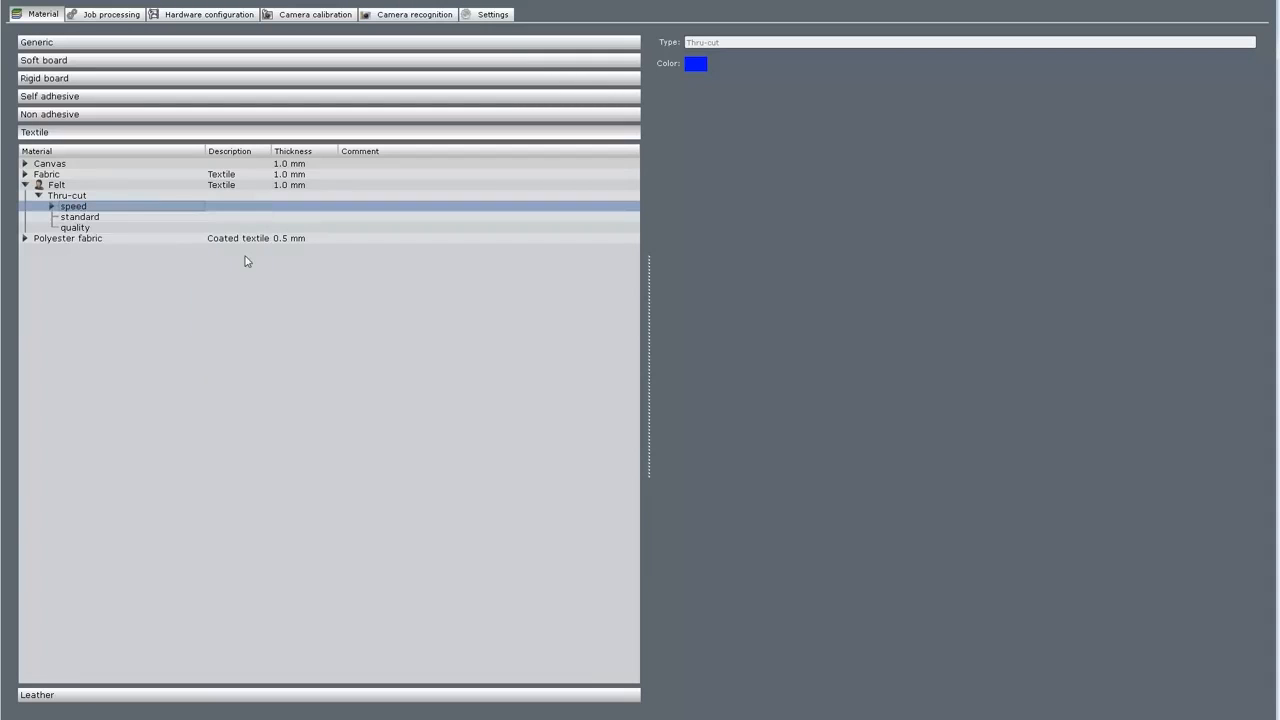
{"action": "right_click", "coordinate": [77, 207]}
{"action": "mouse_move", "coordinate": [180, 214]}
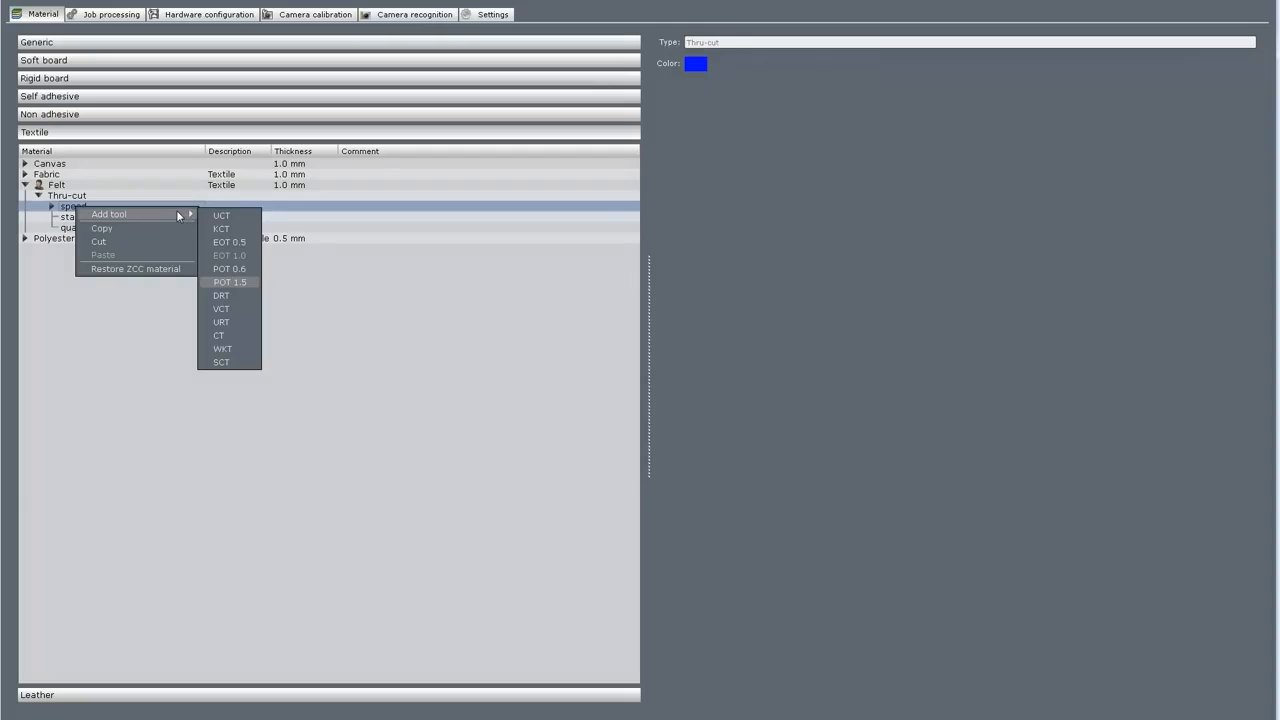
{"action": "left_click", "coordinate": [238, 298]}
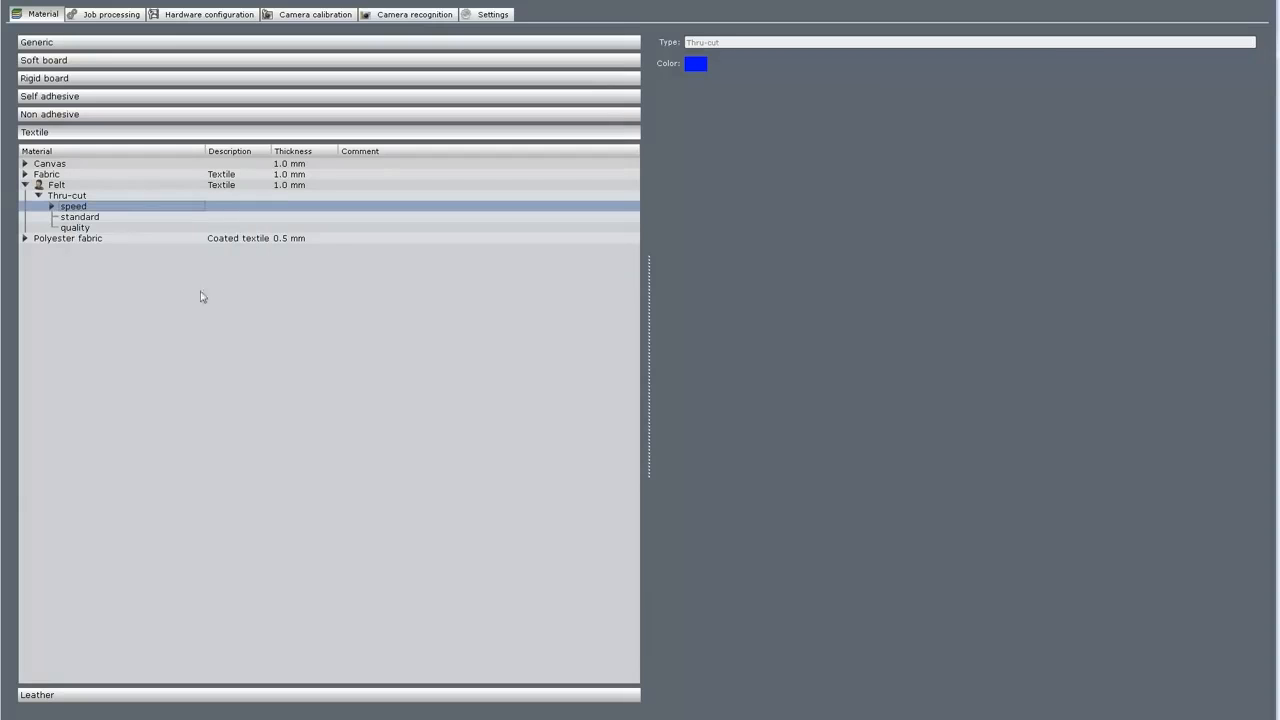
{"action": "right_click", "coordinate": [80, 208]}
{"action": "mouse_move", "coordinate": [182, 216]}
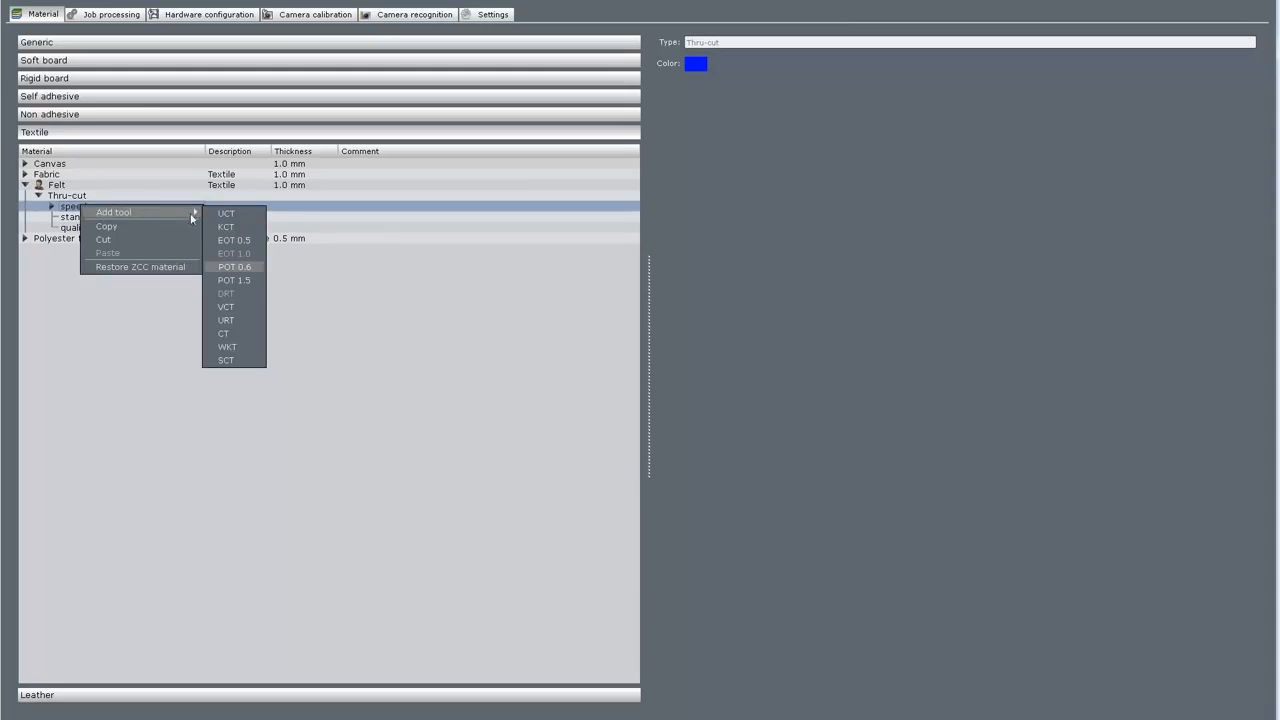
{"action": "left_click", "coordinate": [228, 356]}
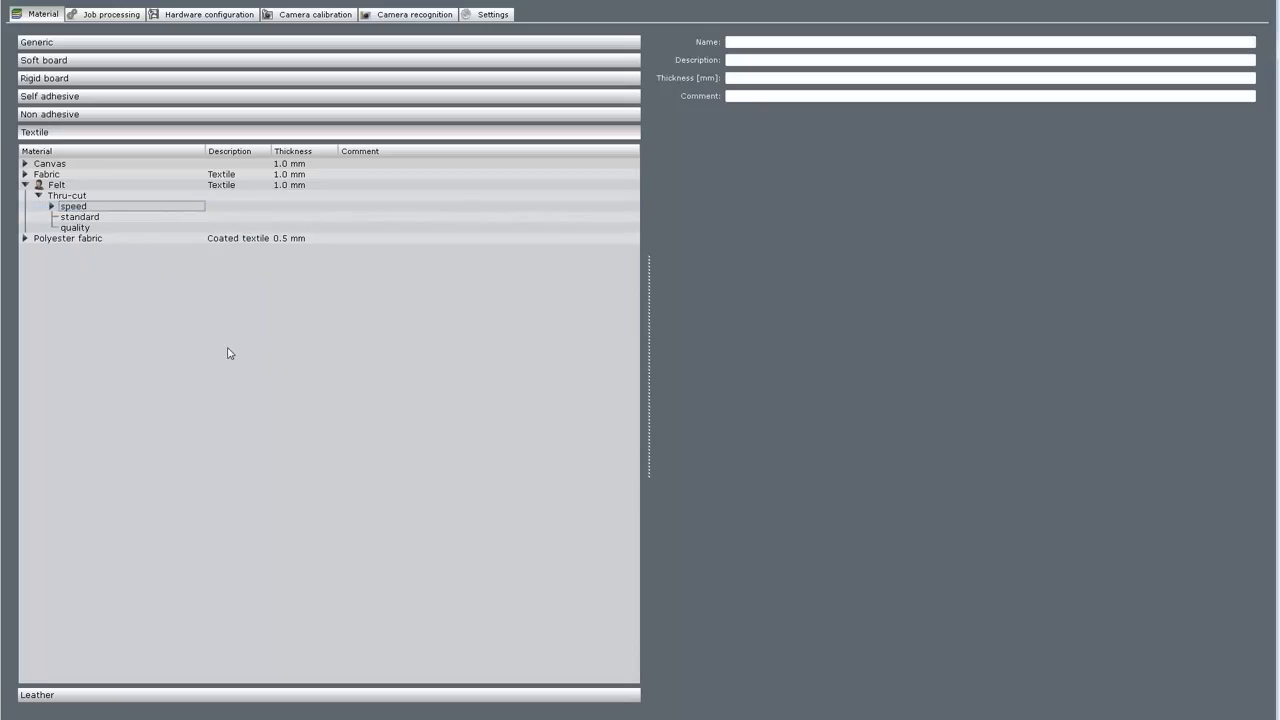
{"action": "left_click", "coordinate": [52, 207]}
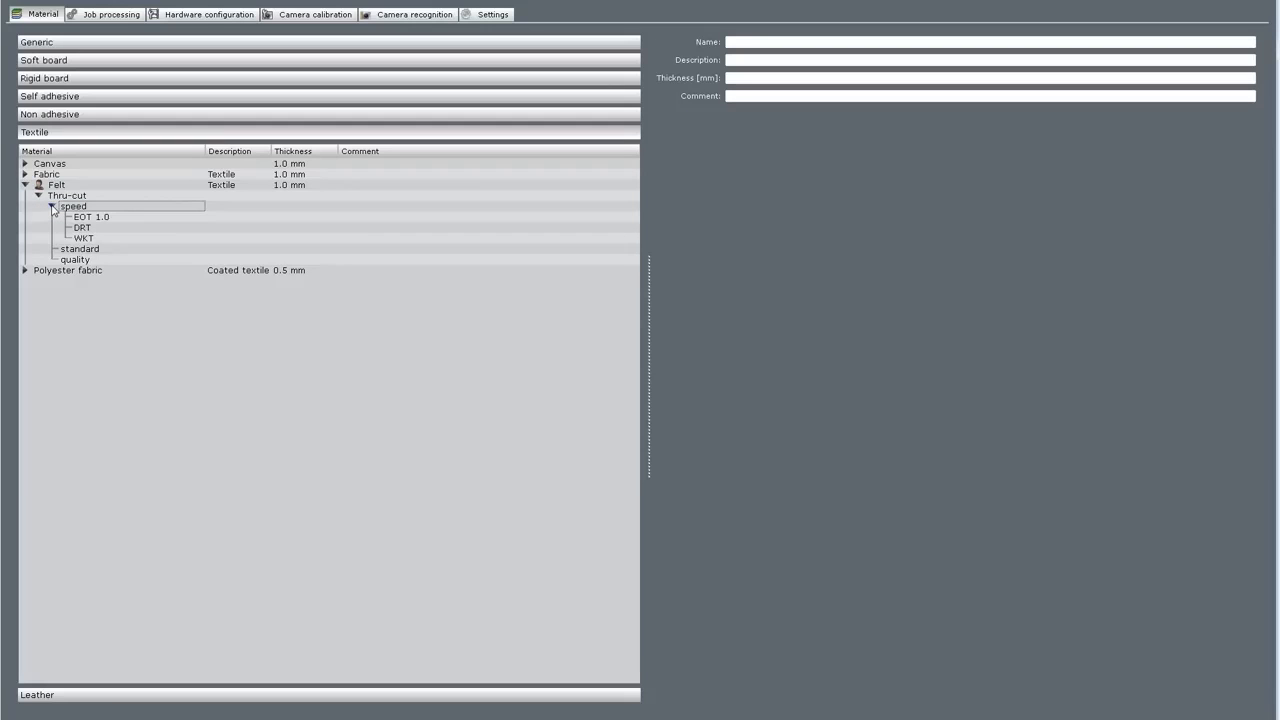
Collapse Felt and delete the Felt material, confirming with Yes.
{"action": "left_click", "coordinate": [25, 185]}
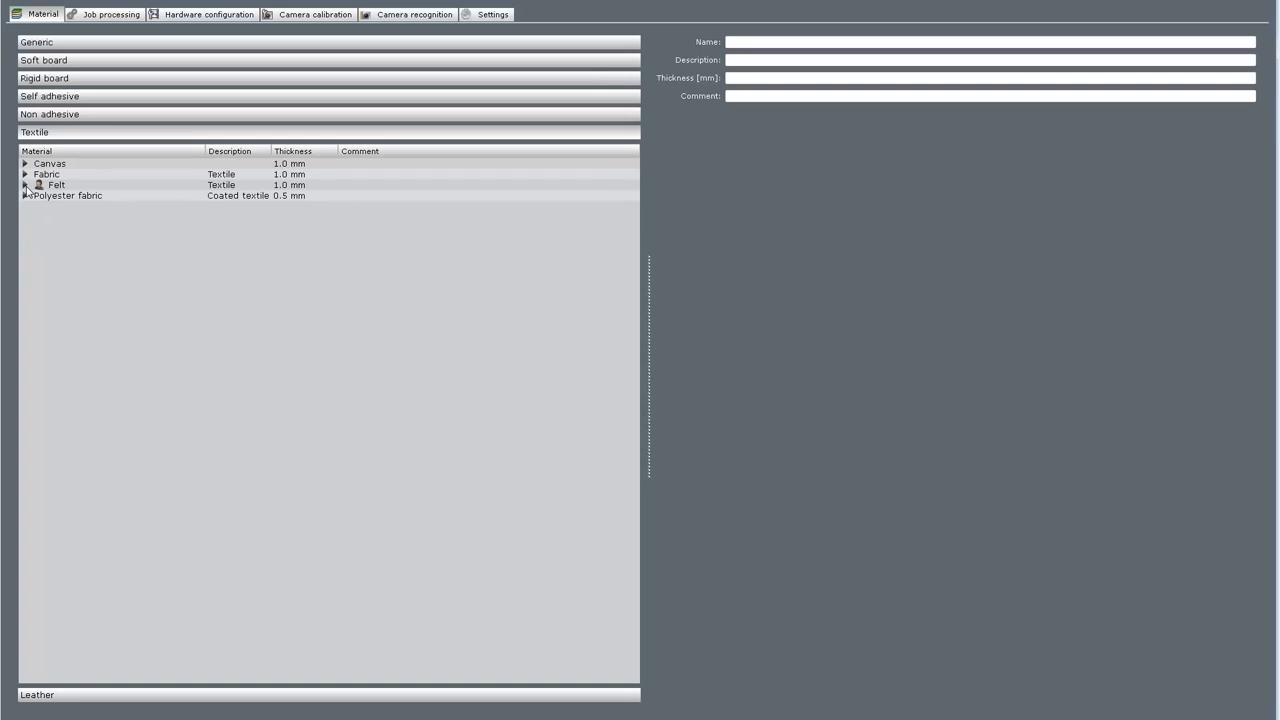
{"action": "right_click", "coordinate": [65, 186]}
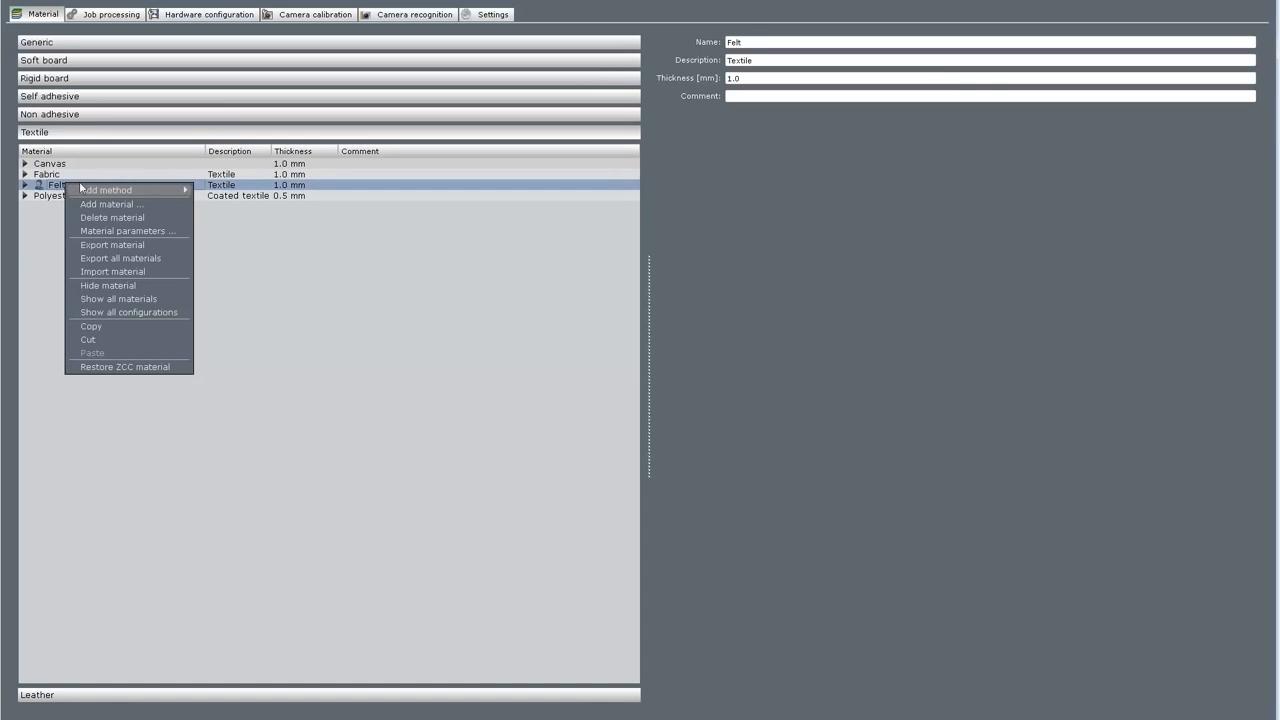
{"action": "left_click", "coordinate": [129, 217]}
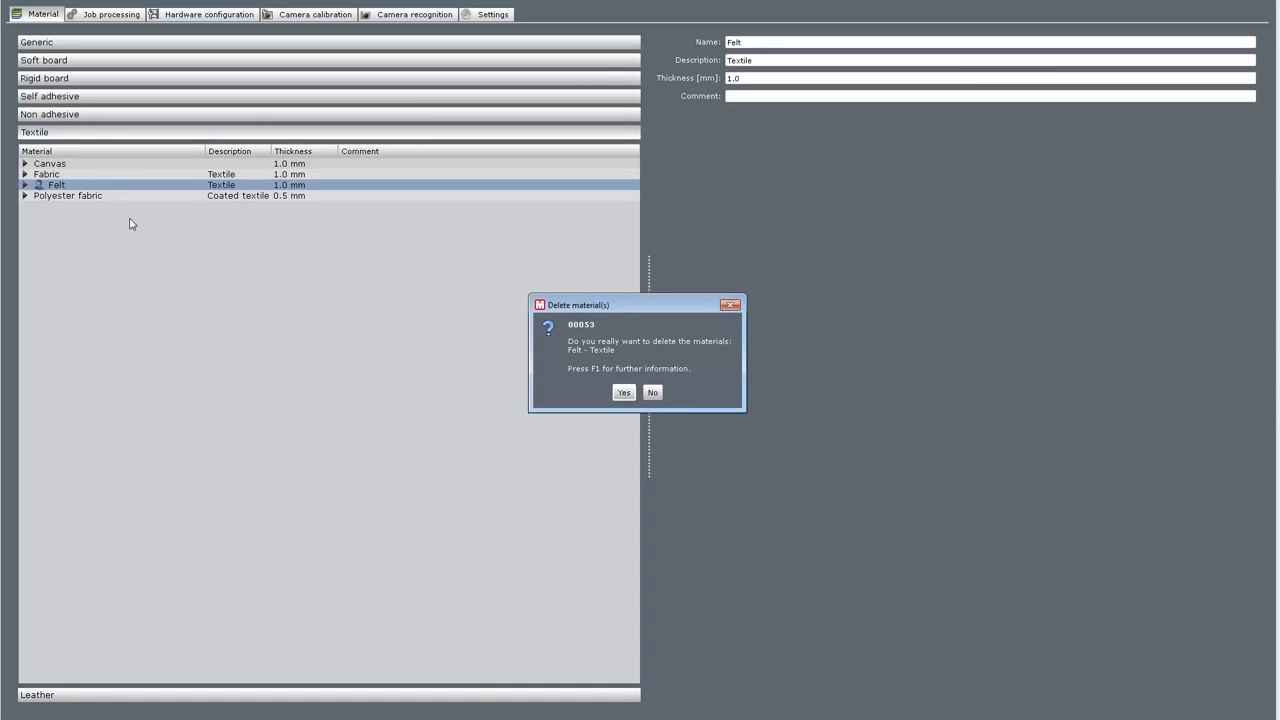
{"action": "left_click", "coordinate": [624, 393]}
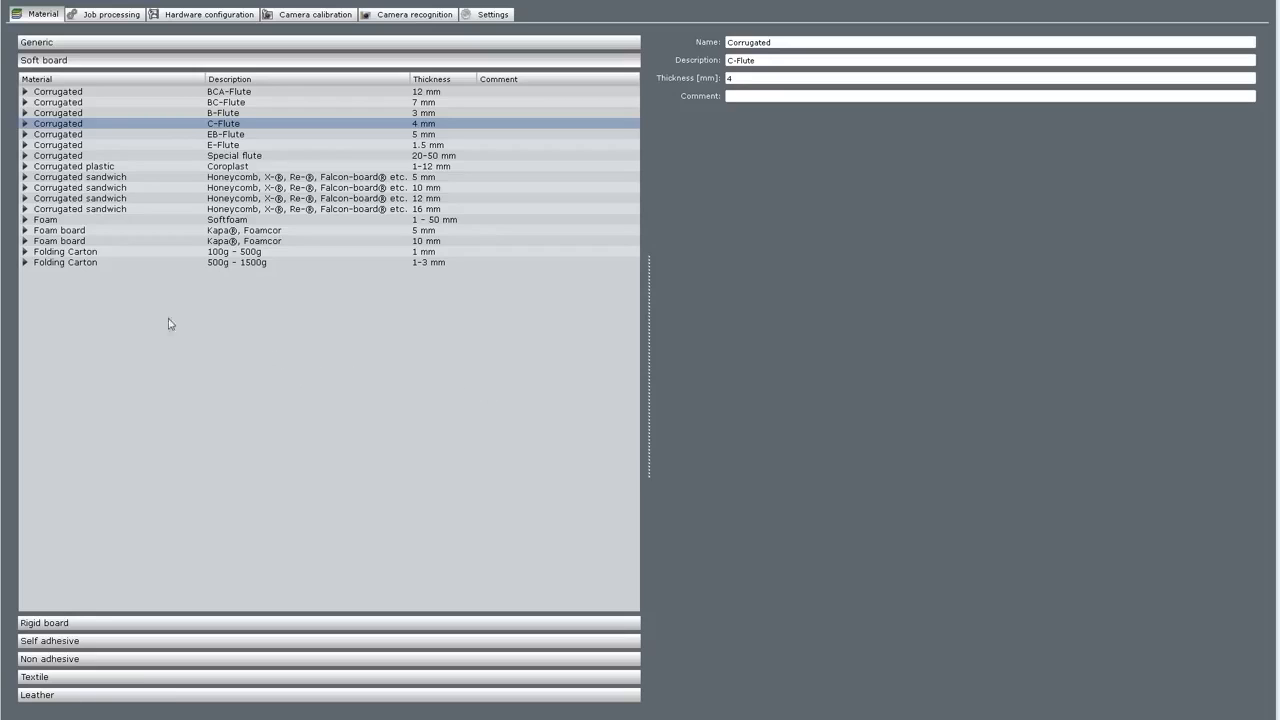
Delete Corrugated C-Flute's Draw method and add a fresh Draw method.
{"action": "left_click", "coordinate": [30, 123]}
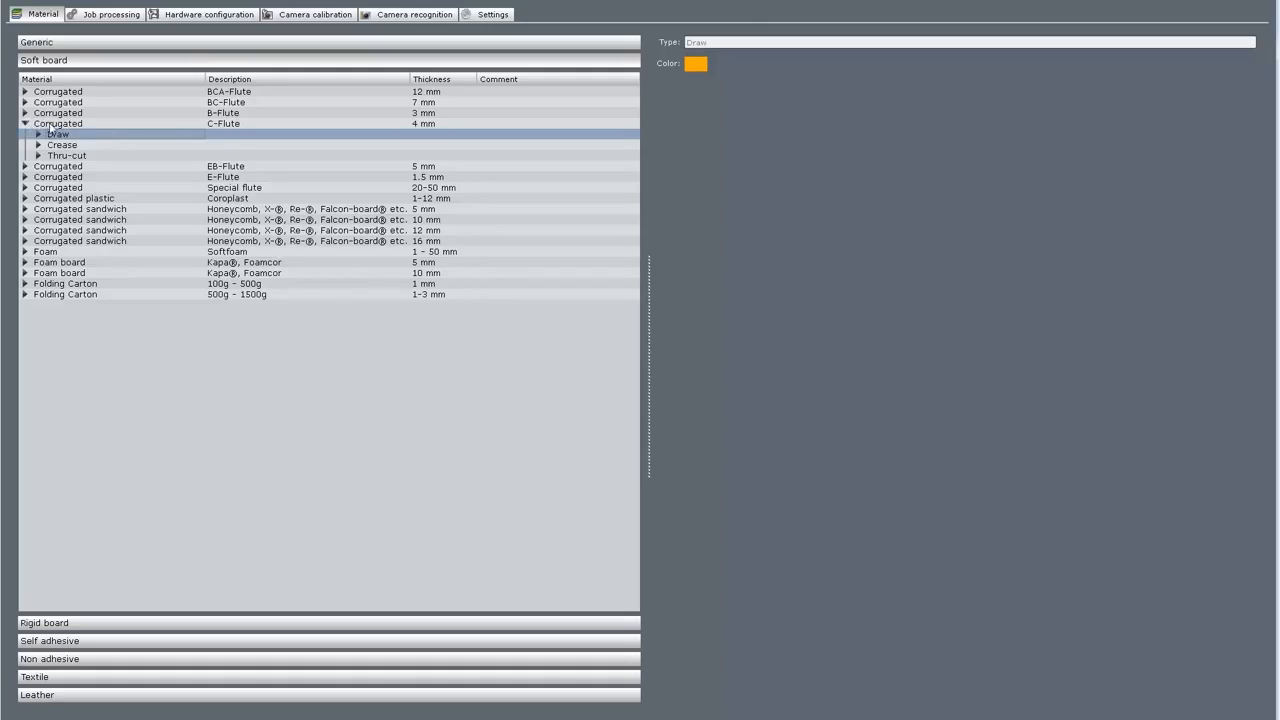
{"action": "right_click", "coordinate": [58, 136]}
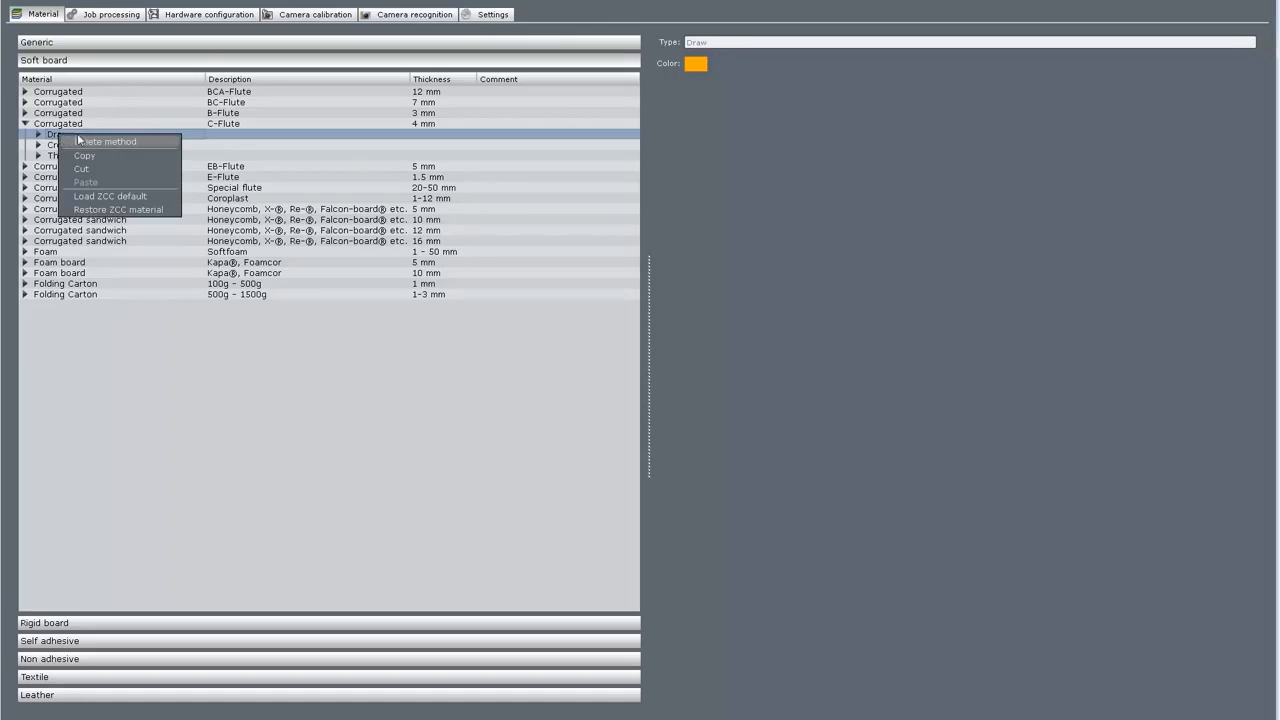
{"action": "left_click", "coordinate": [82, 142]}
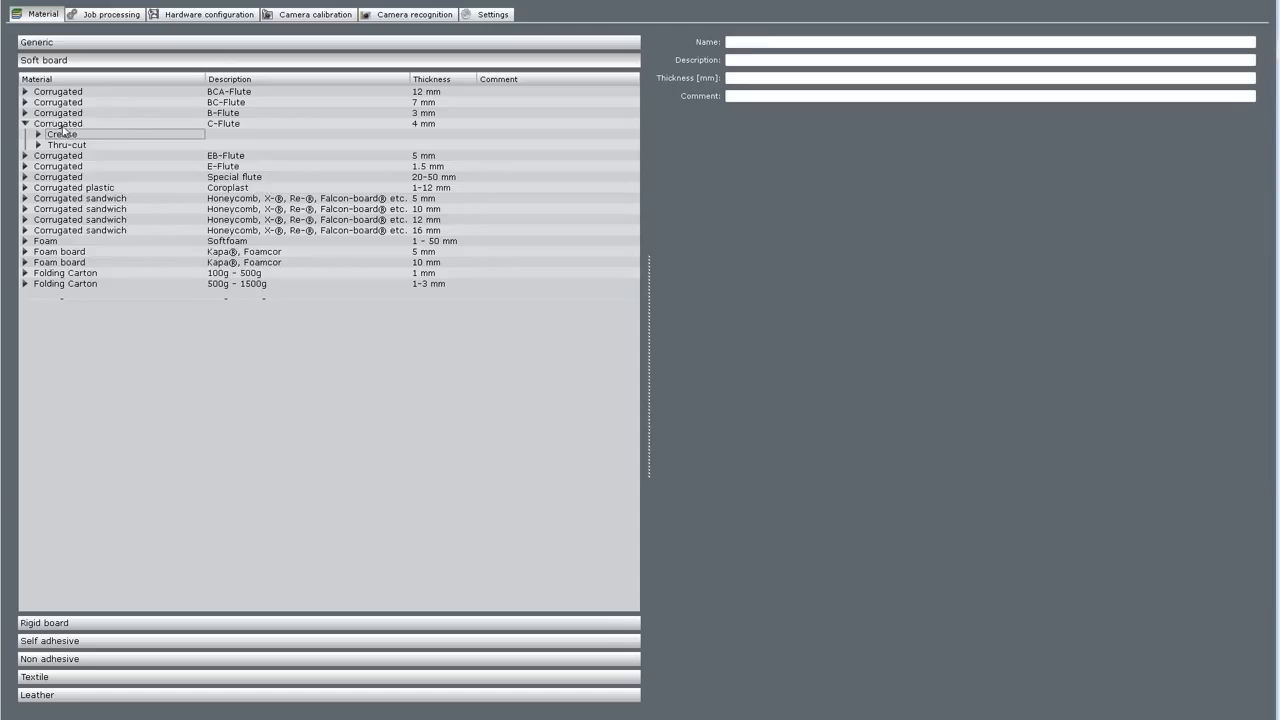
{"action": "right_click", "coordinate": [63, 126]}
{"action": "left_click", "coordinate": [238, 133]}
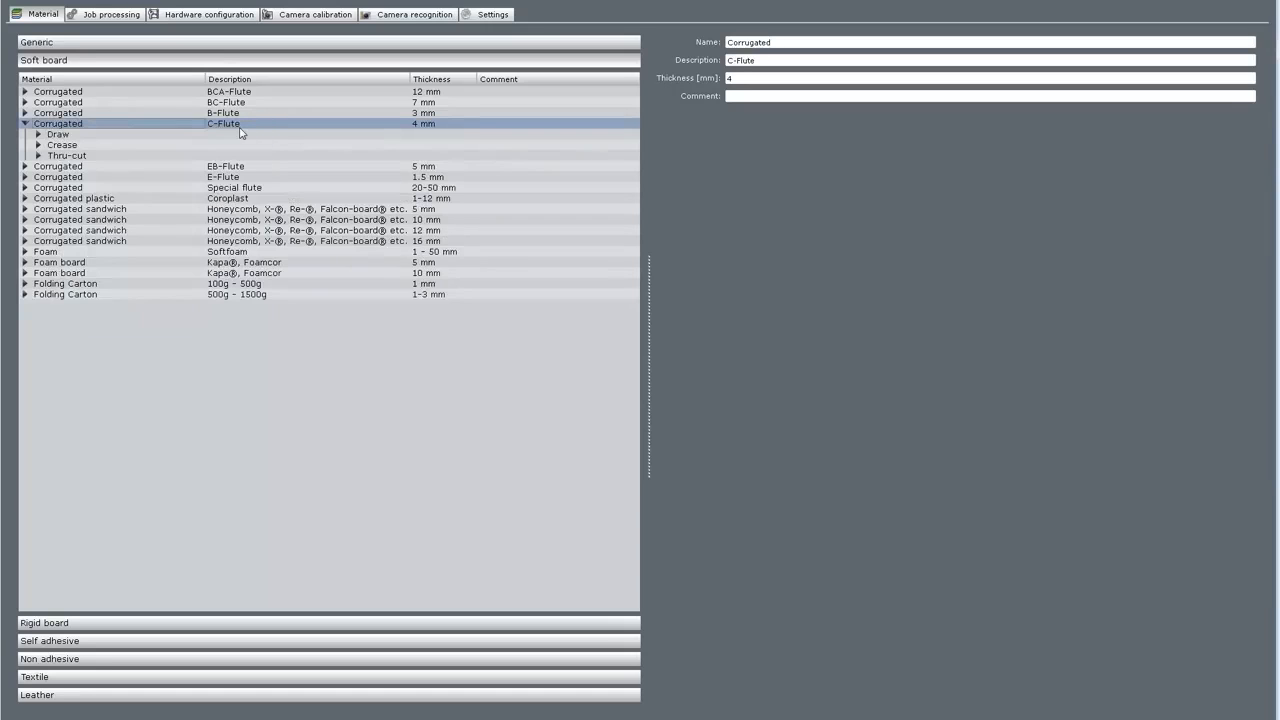
Add the DT tool to the new Draw method's speed setting.
{"action": "left_click", "coordinate": [40, 136]}
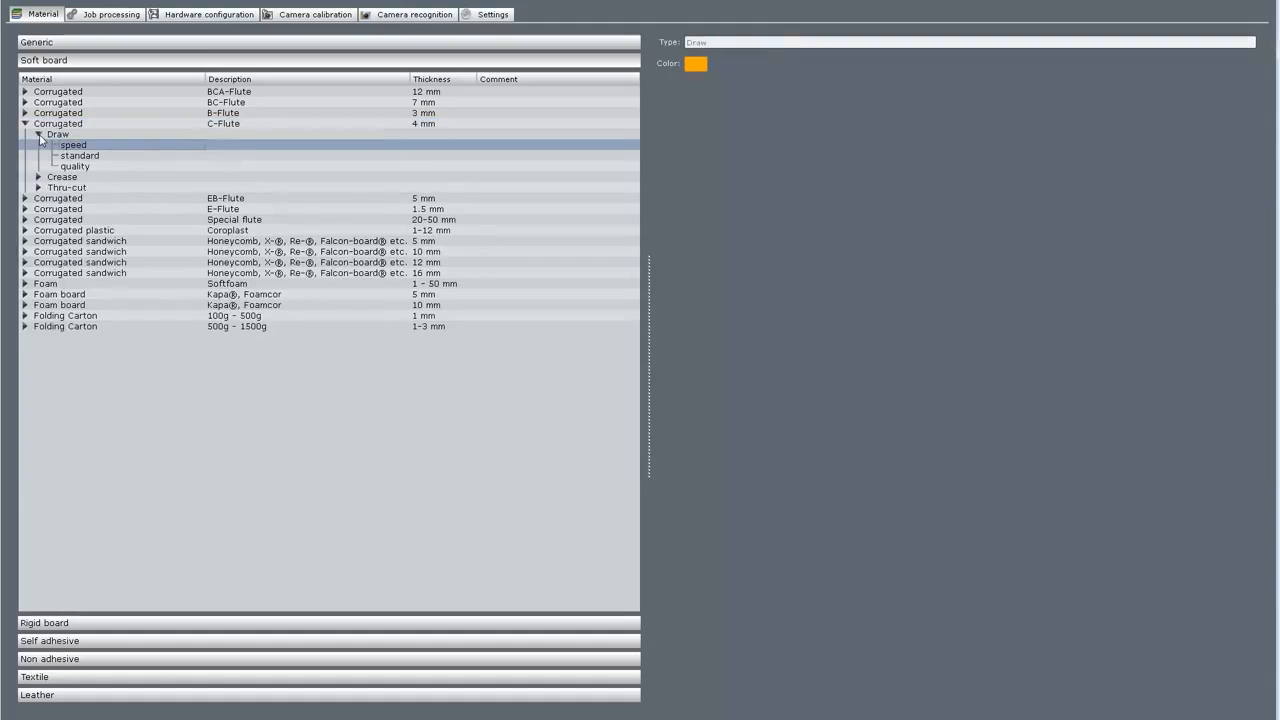
{"action": "right_click", "coordinate": [79, 148]}
{"action": "mouse_move", "coordinate": [152, 153]}
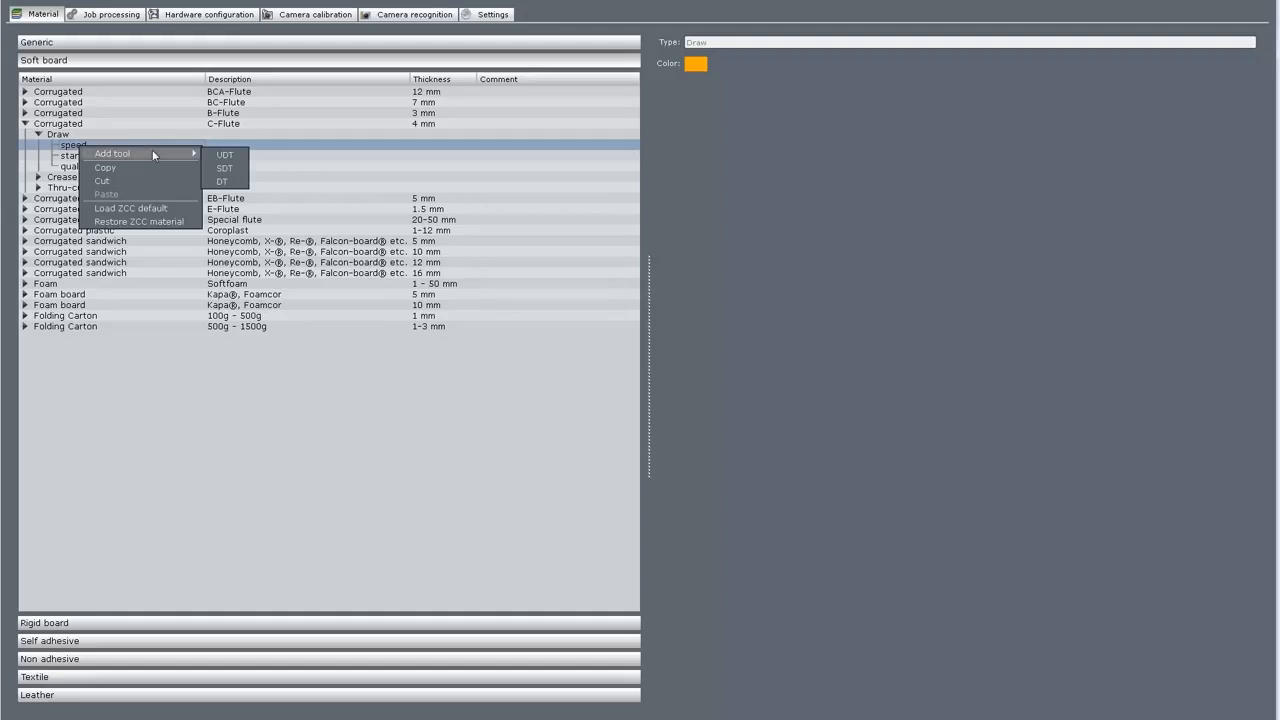
{"action": "left_click", "coordinate": [230, 184]}
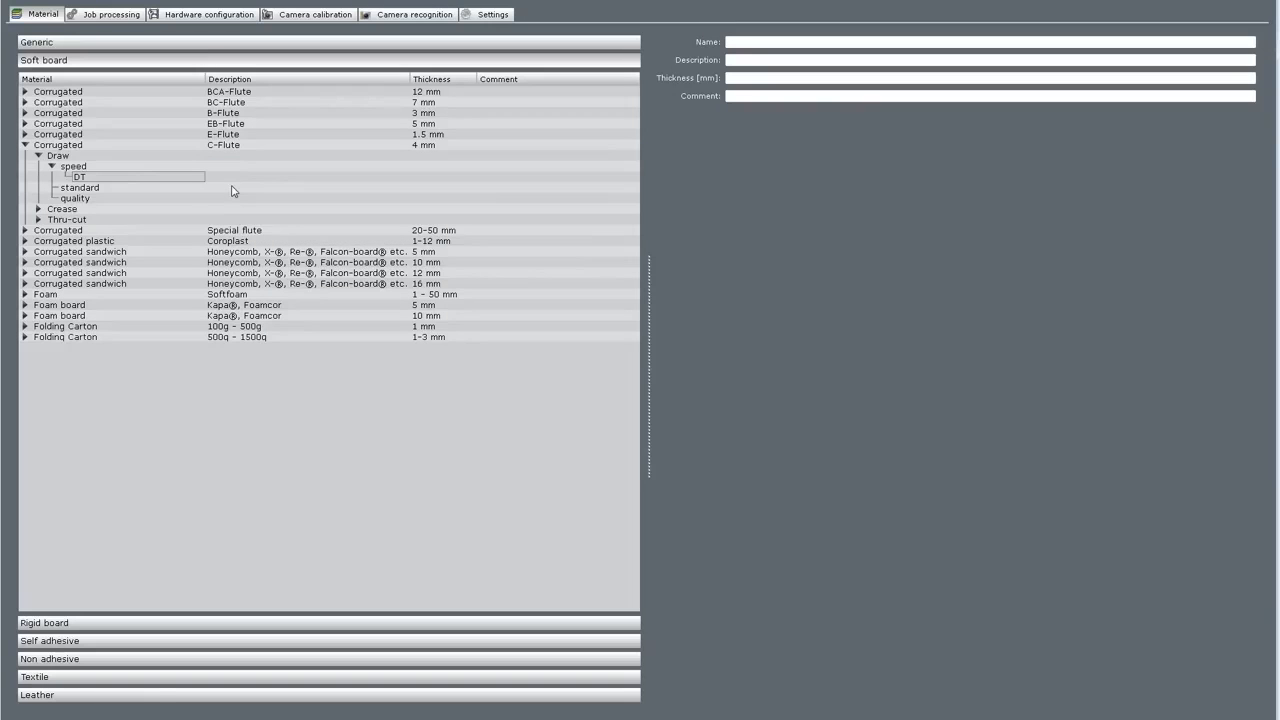
Restore the ZCC default data for Corrugated C-Flute from the Soft board group.
{"action": "right_click", "coordinate": [190, 494]}
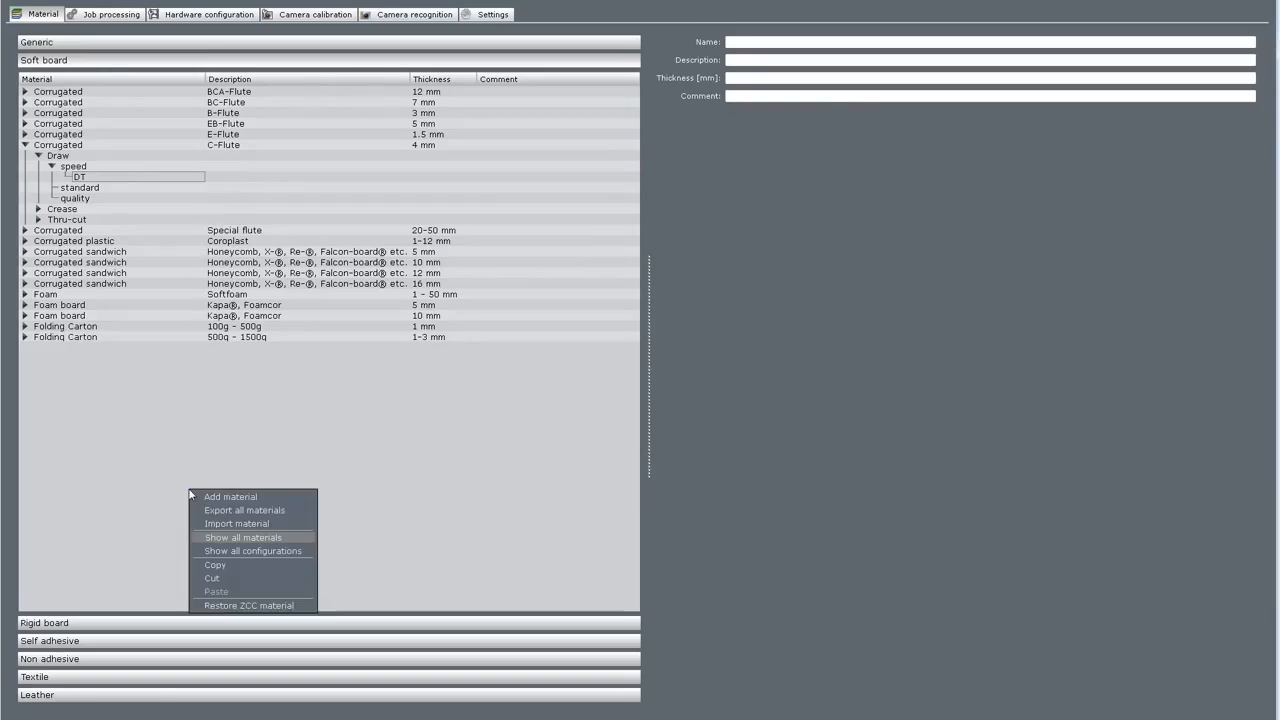
{"action": "left_click", "coordinate": [266, 605]}
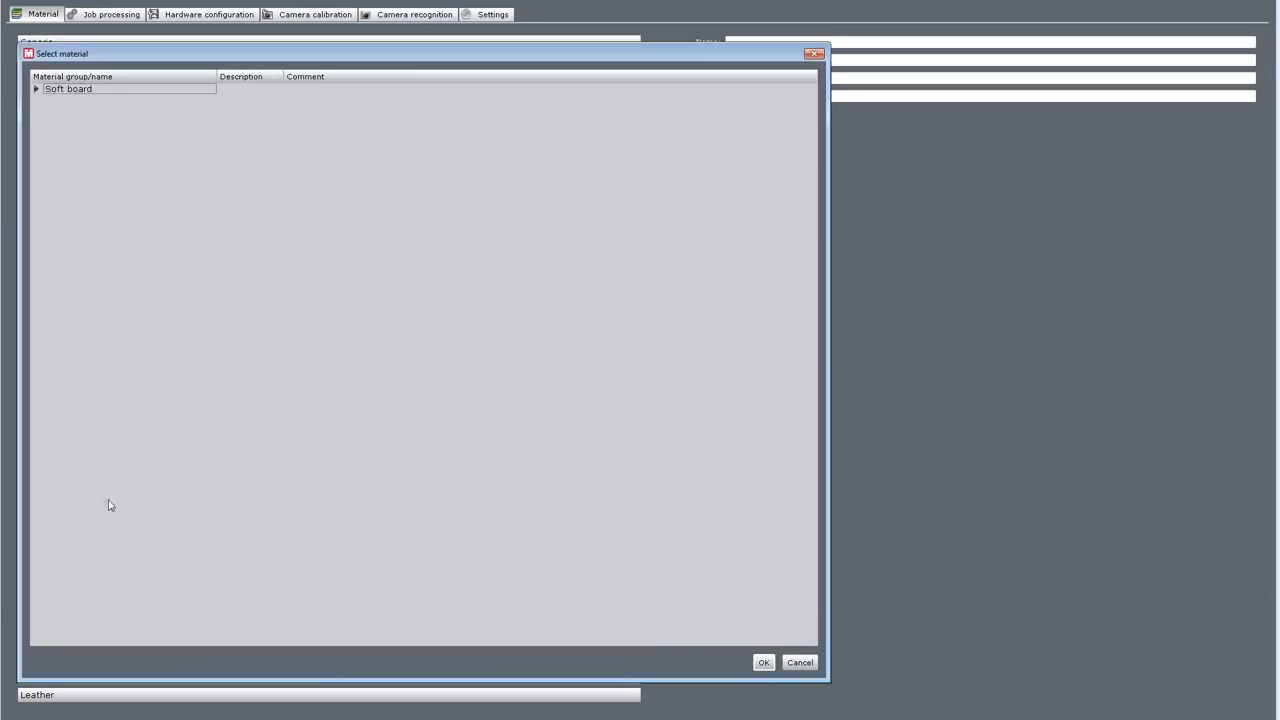
{"action": "left_click", "coordinate": [37, 89]}
{"action": "left_click", "coordinate": [78, 101]}
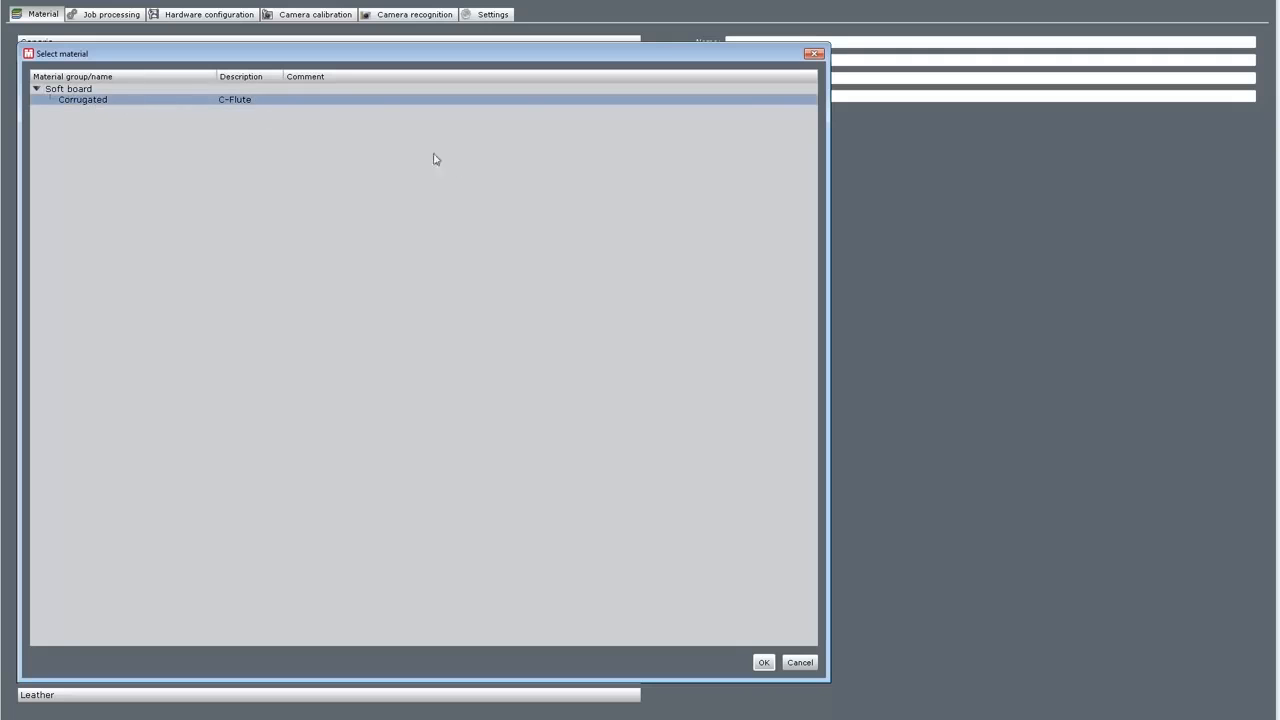
{"action": "left_click", "coordinate": [764, 663]}
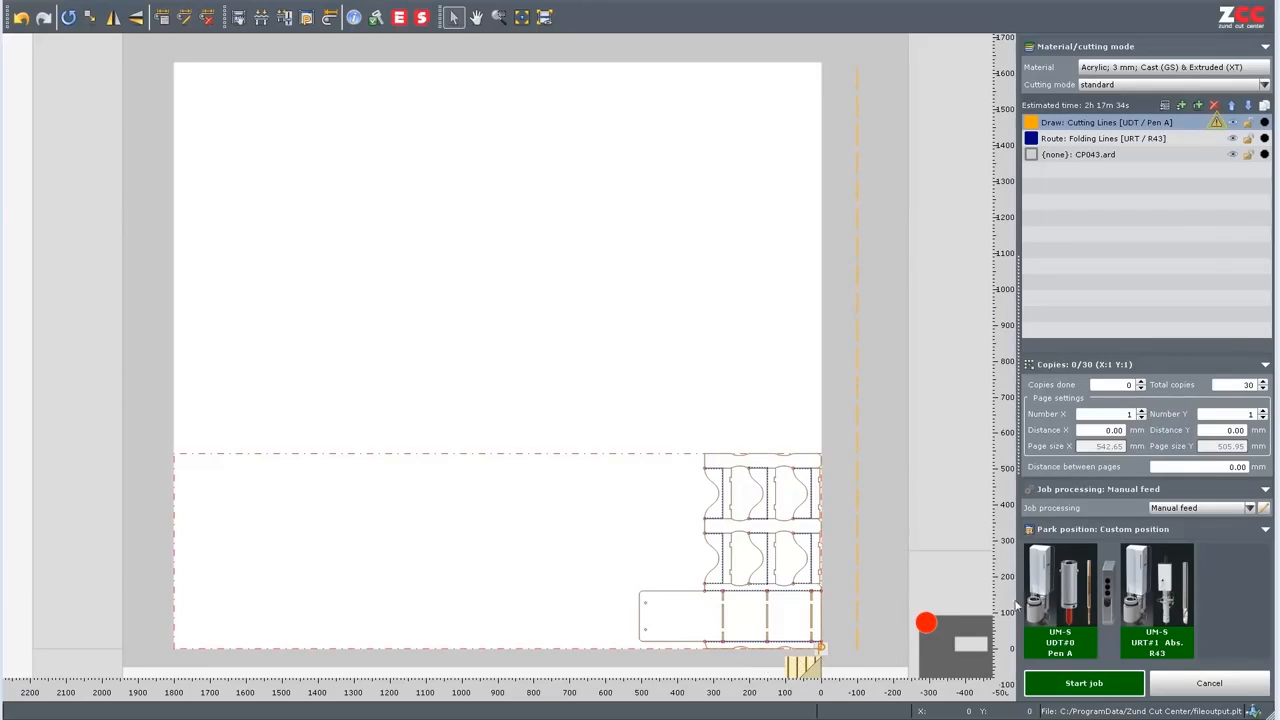
Change the Draw: Cutting Lines layer's tool from UDT to SDT and start the job.
{"action": "left_click", "coordinate": [1217, 122]}
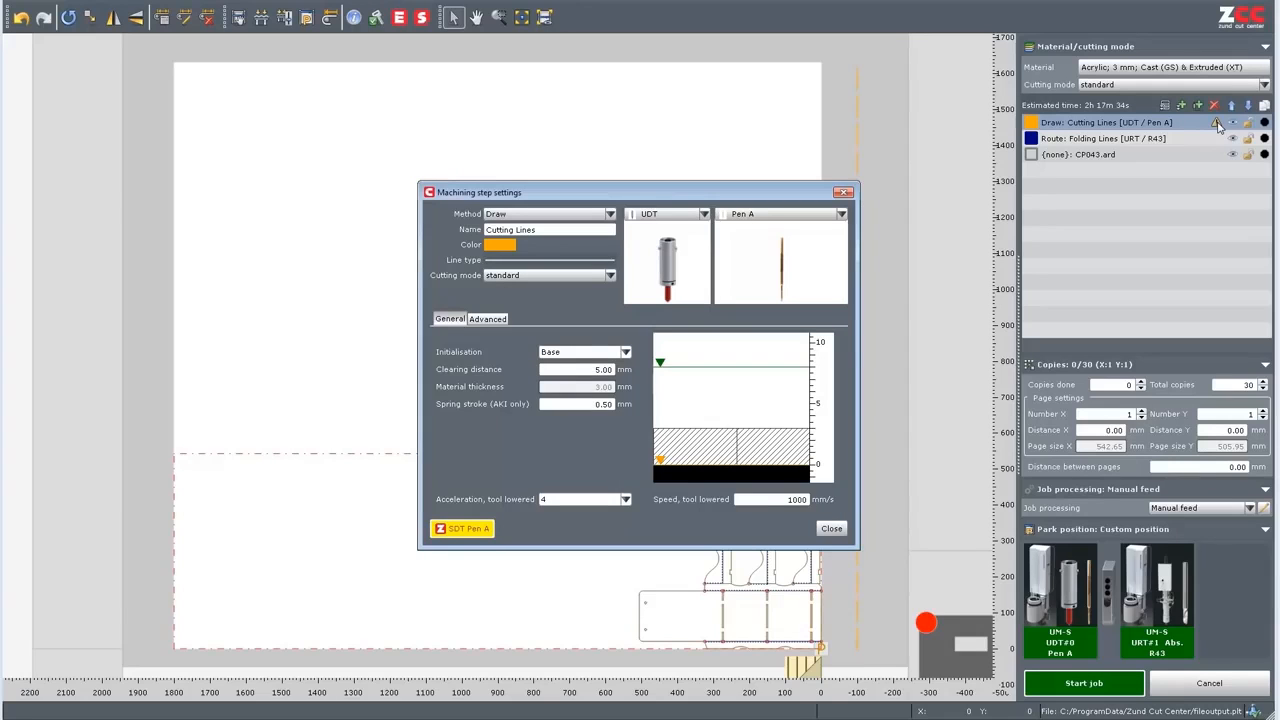
{"action": "left_click", "coordinate": [694, 218]}
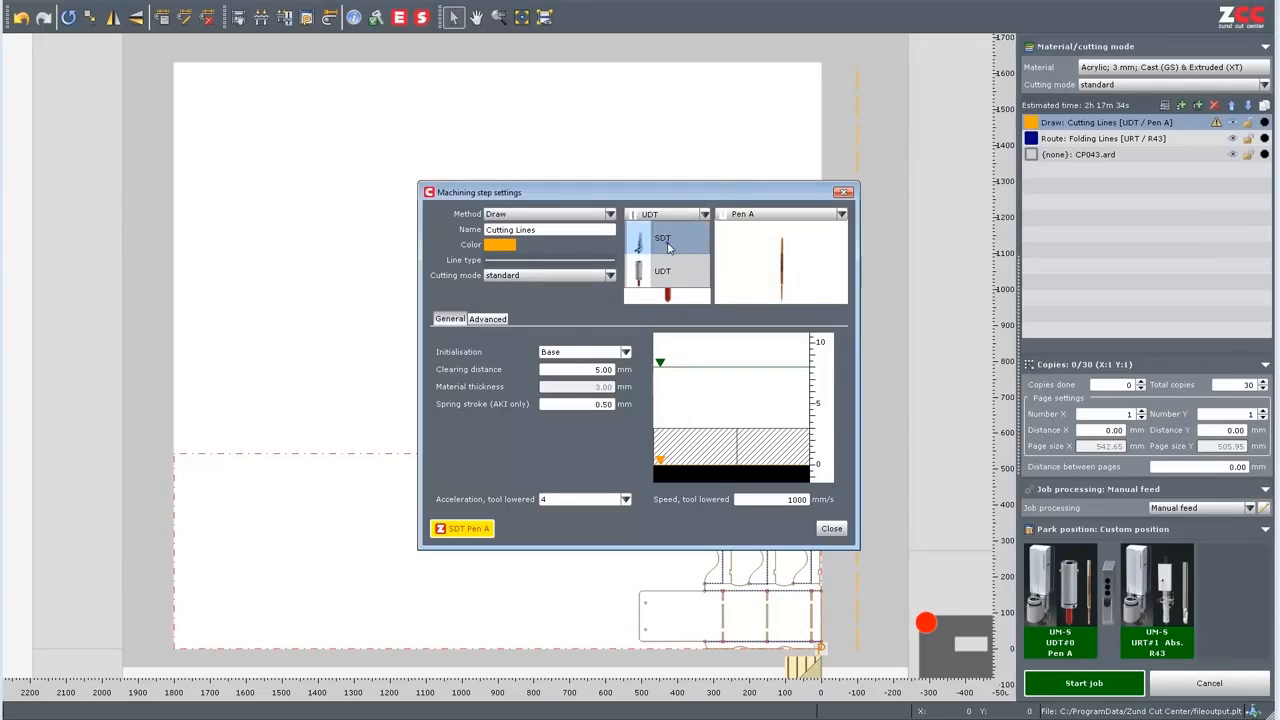
{"action": "left_click", "coordinate": [668, 242]}
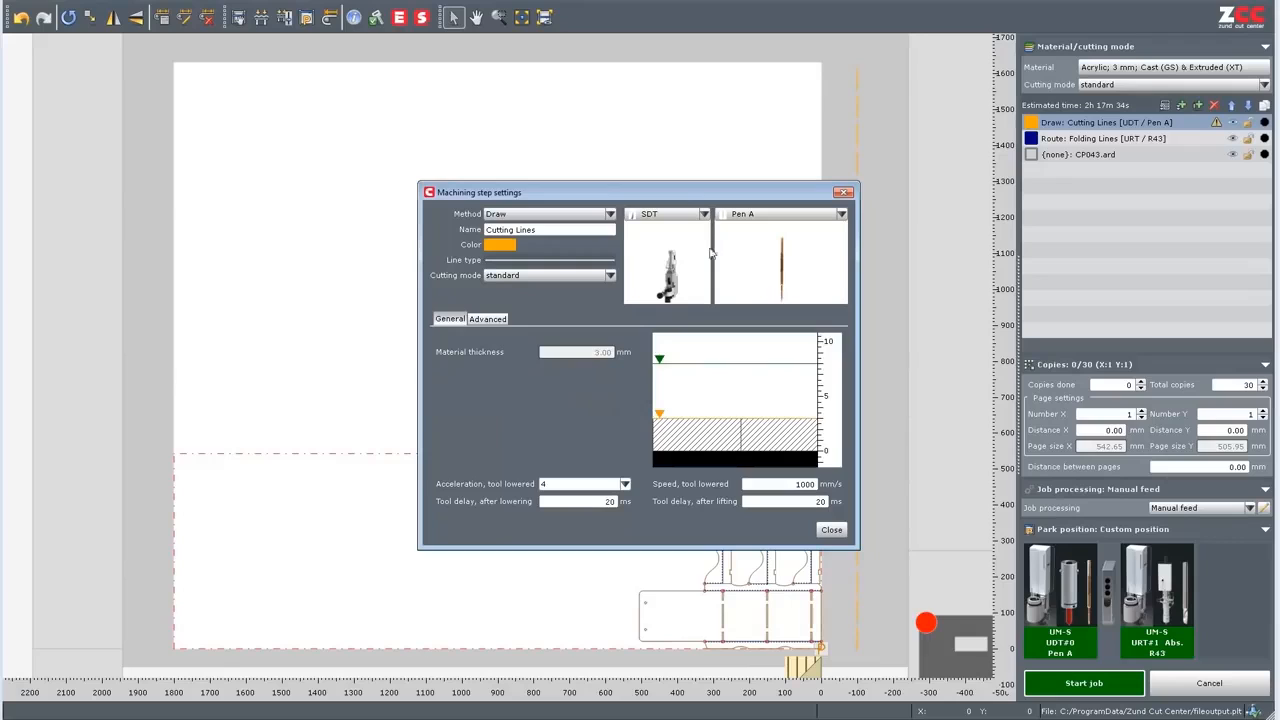
{"action": "left_click", "coordinate": [835, 530]}
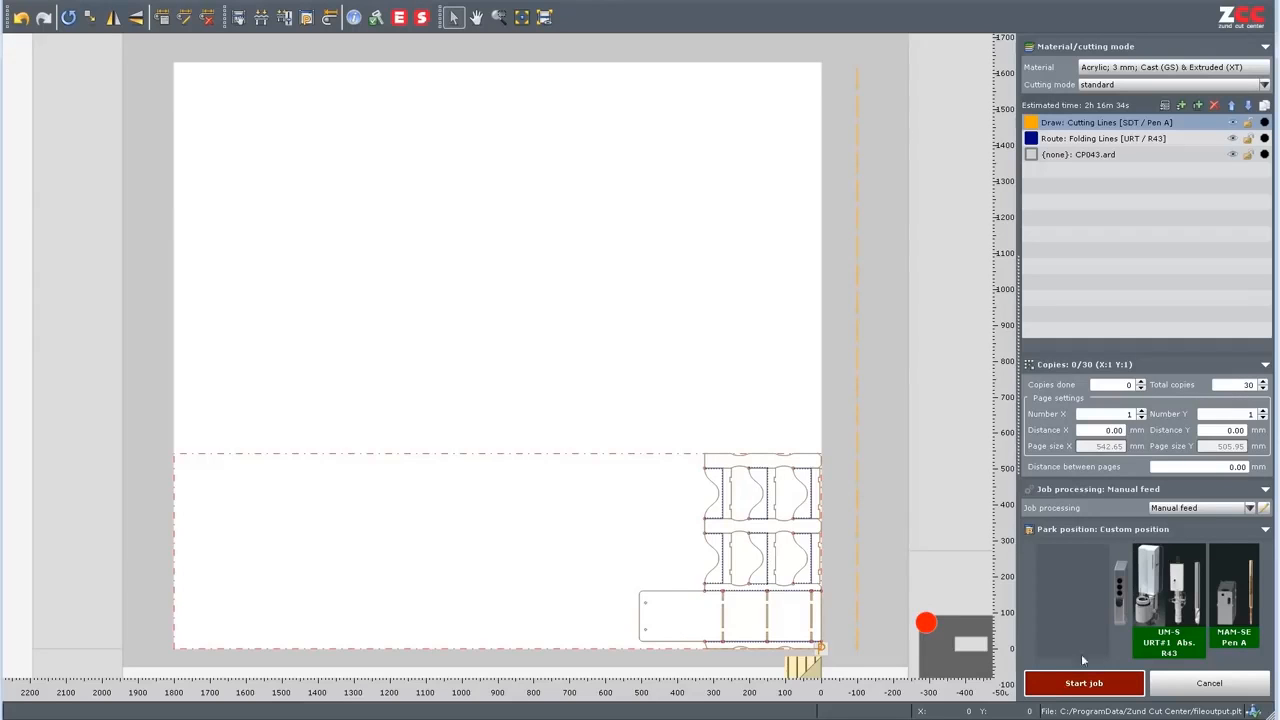
{"action": "left_click", "coordinate": [1052, 690]}
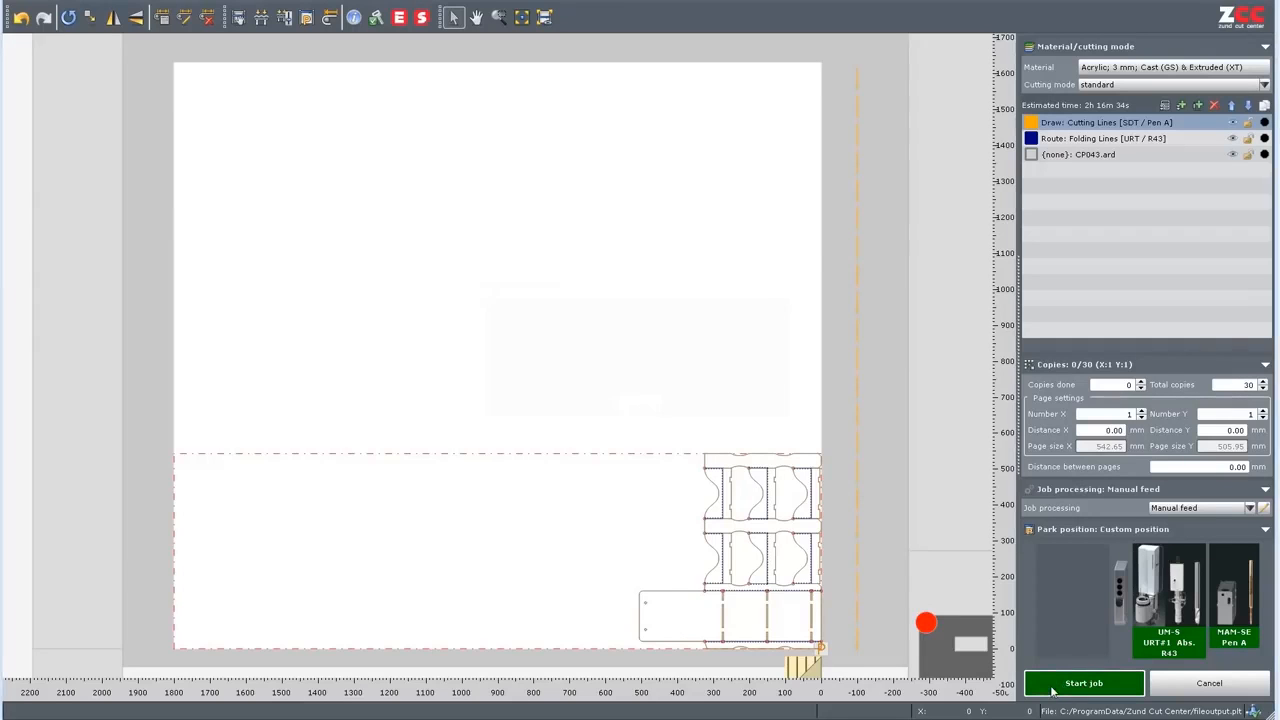